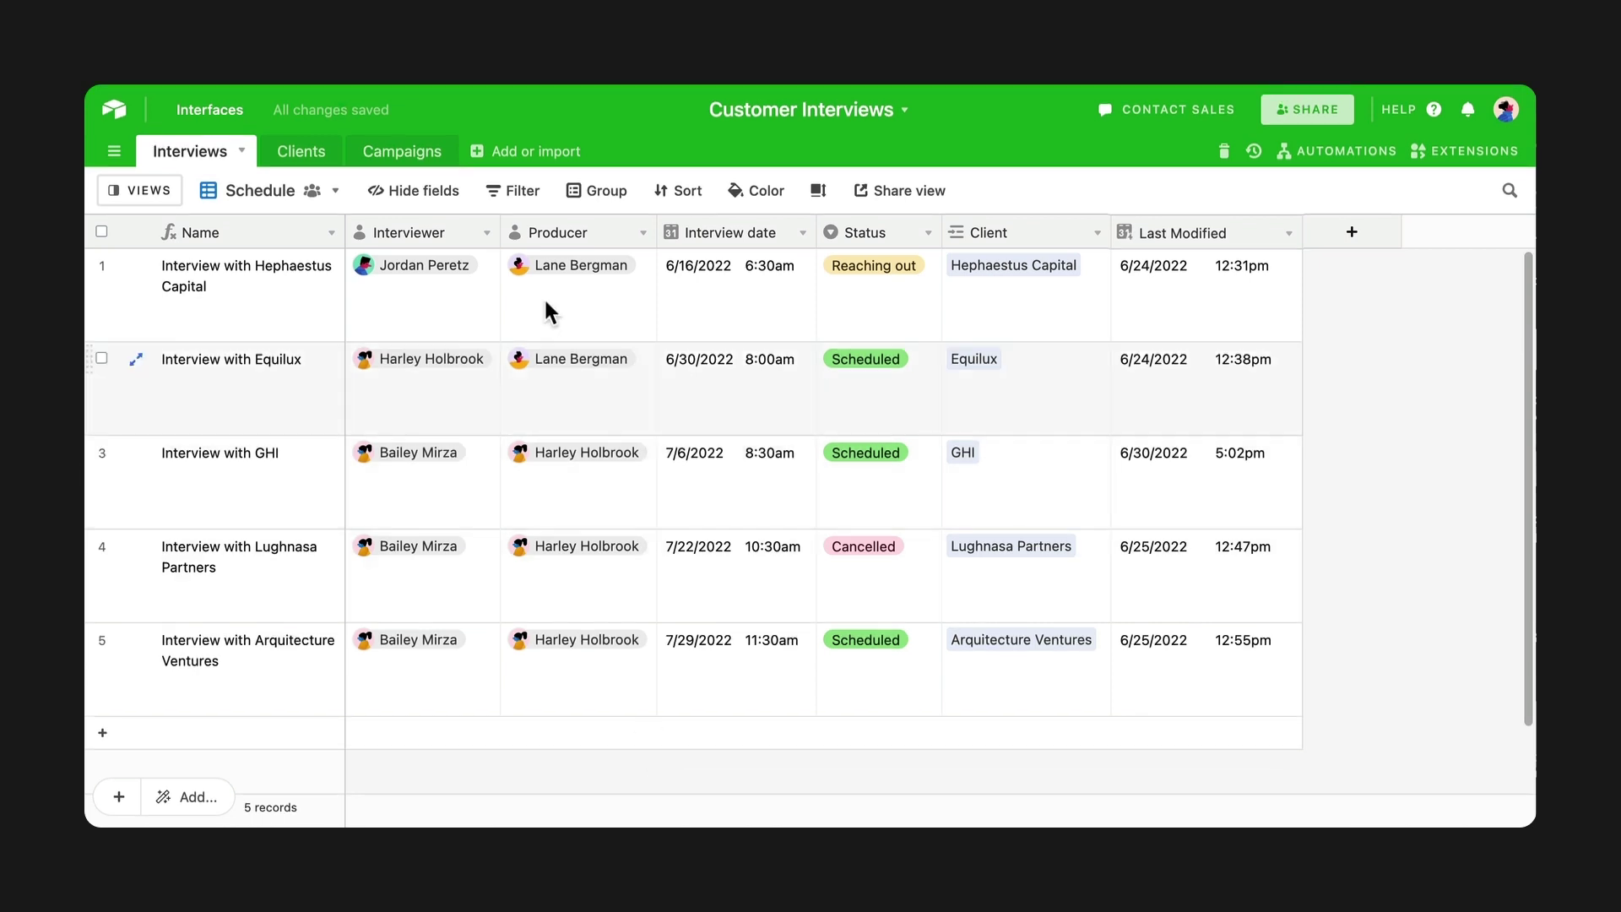
# Step: Filter the Schedule view to records whose Last Modified is within the past 7 days
pyautogui.click(519, 191)
pyautogui.click(564, 278)
pyautogui.click(669, 275)
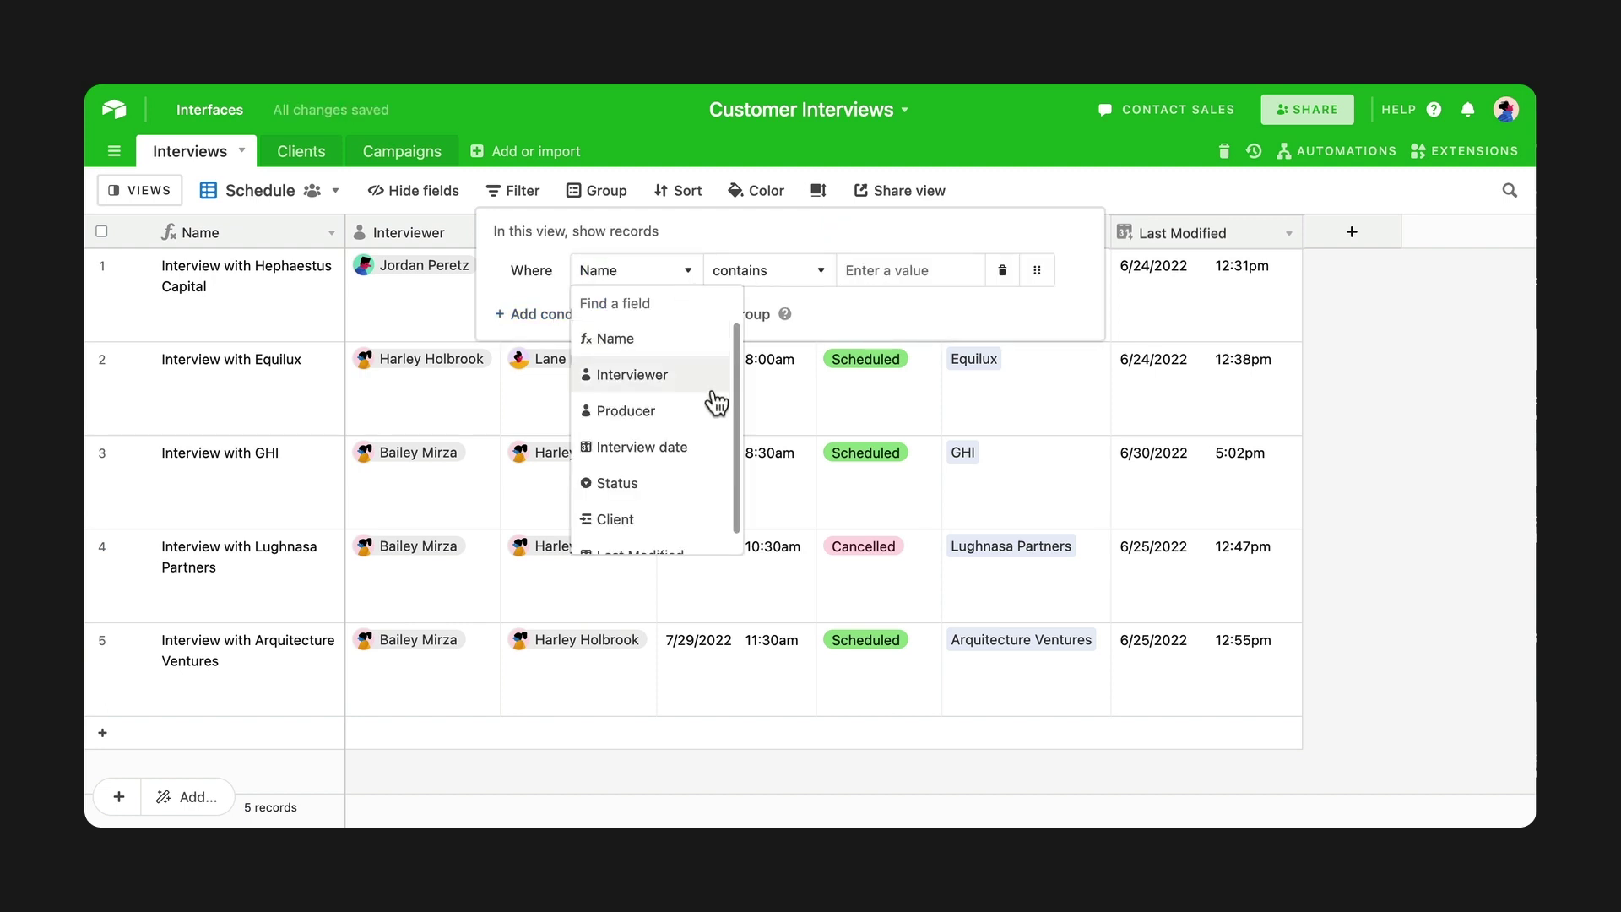
pyautogui.click(702, 535)
pyautogui.click(800, 274)
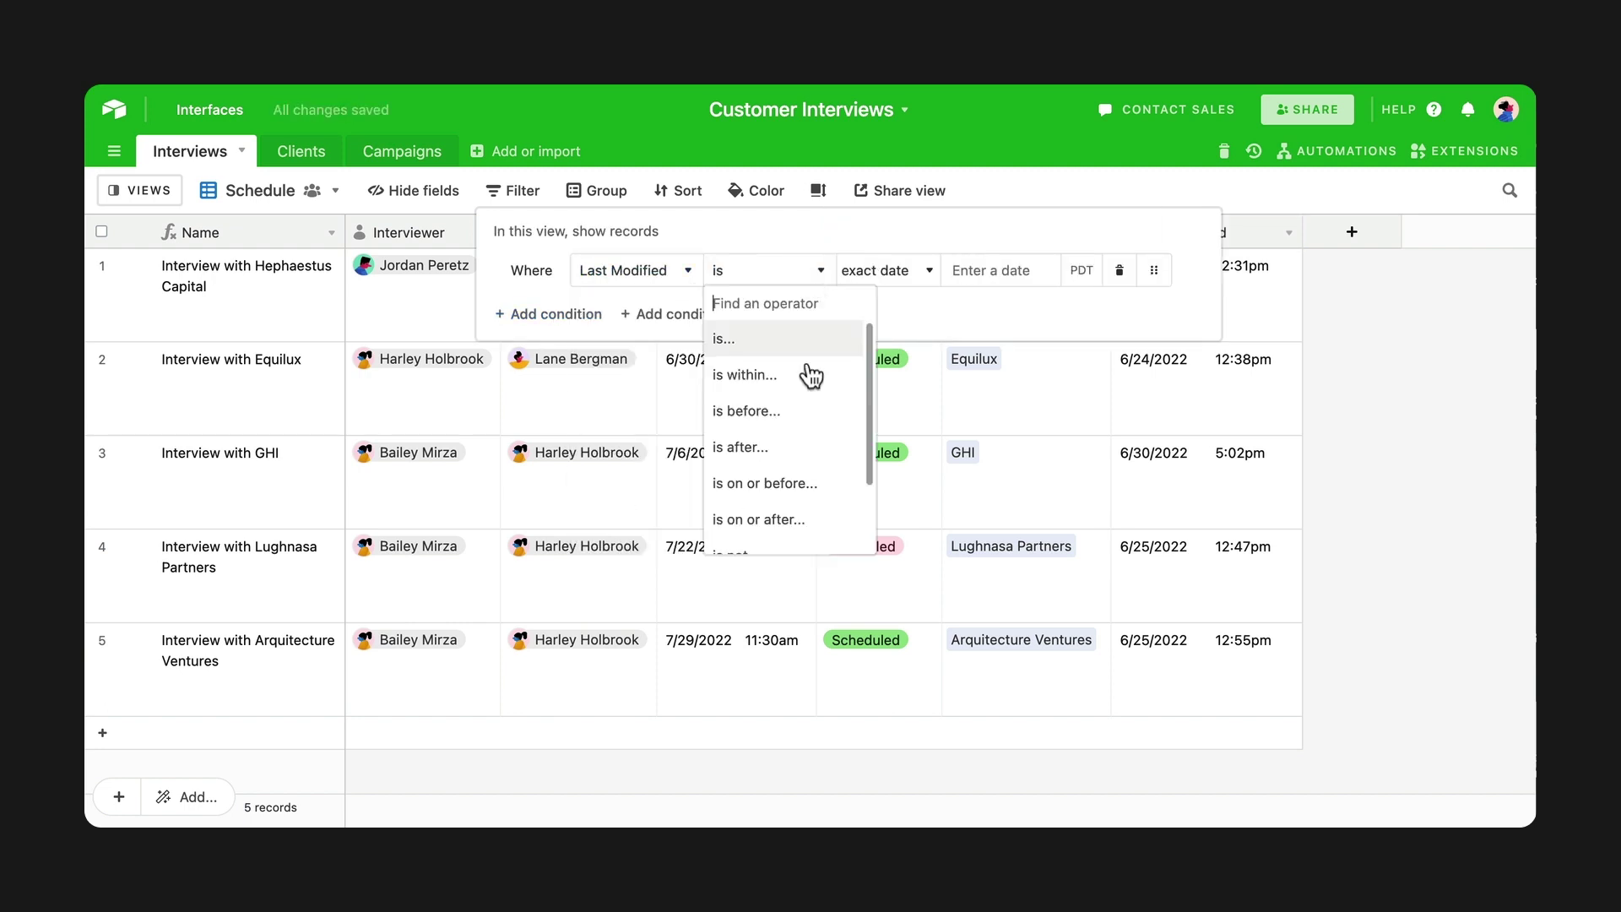
pyautogui.click(810, 372)
pyautogui.click(934, 272)
pyautogui.click(937, 481)
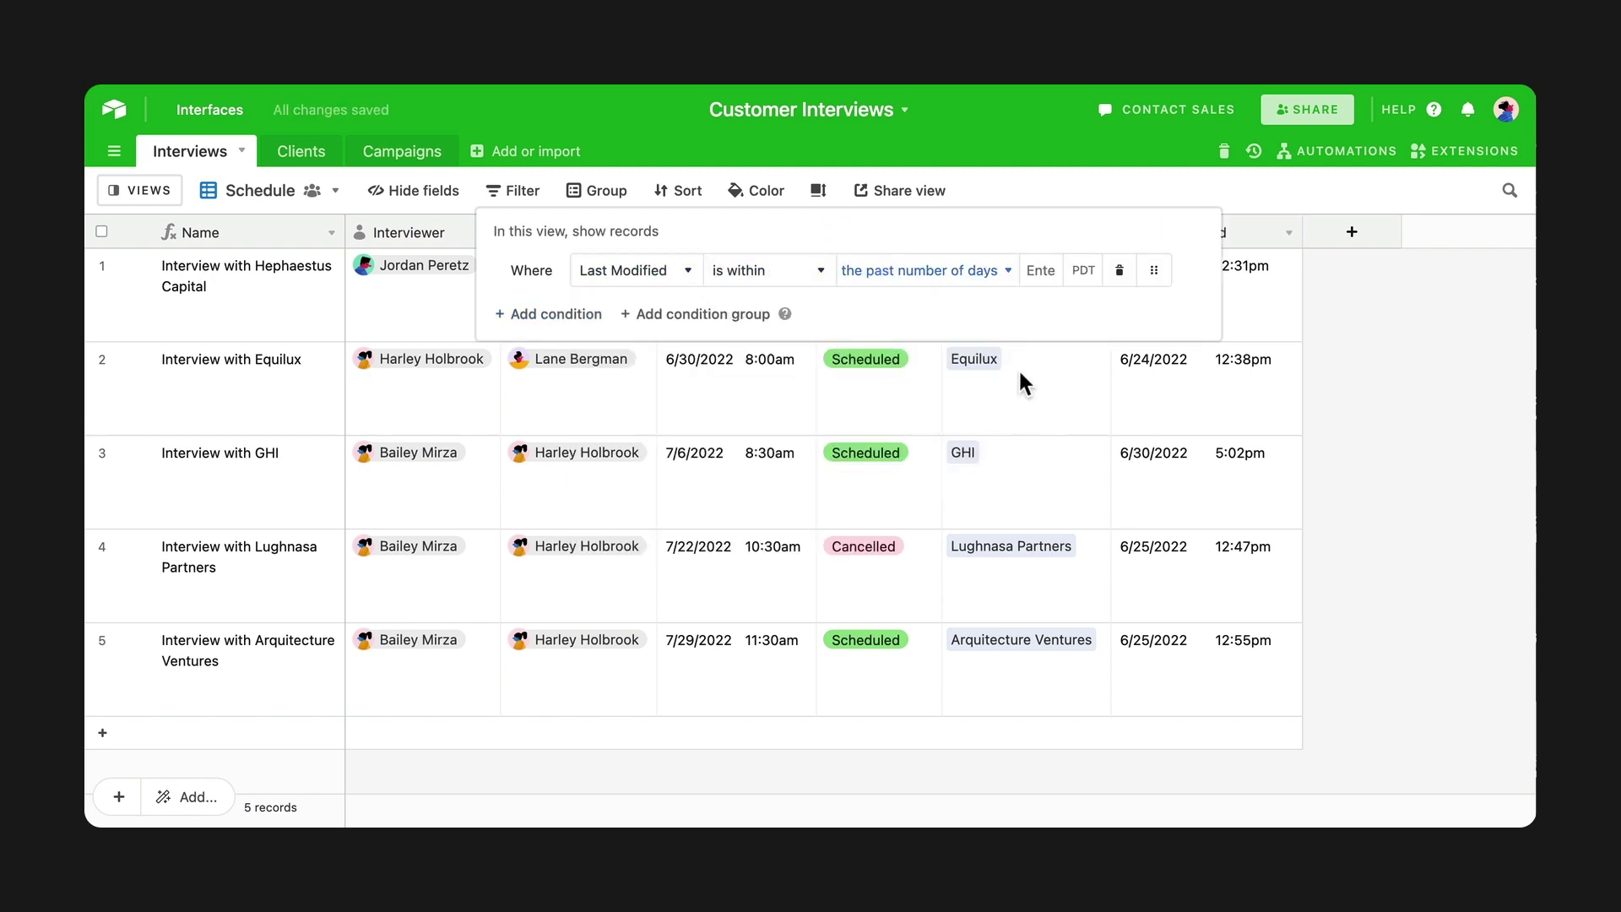
pyautogui.click(1036, 269)
pyautogui.write('7')
pyautogui.click(1363, 298)
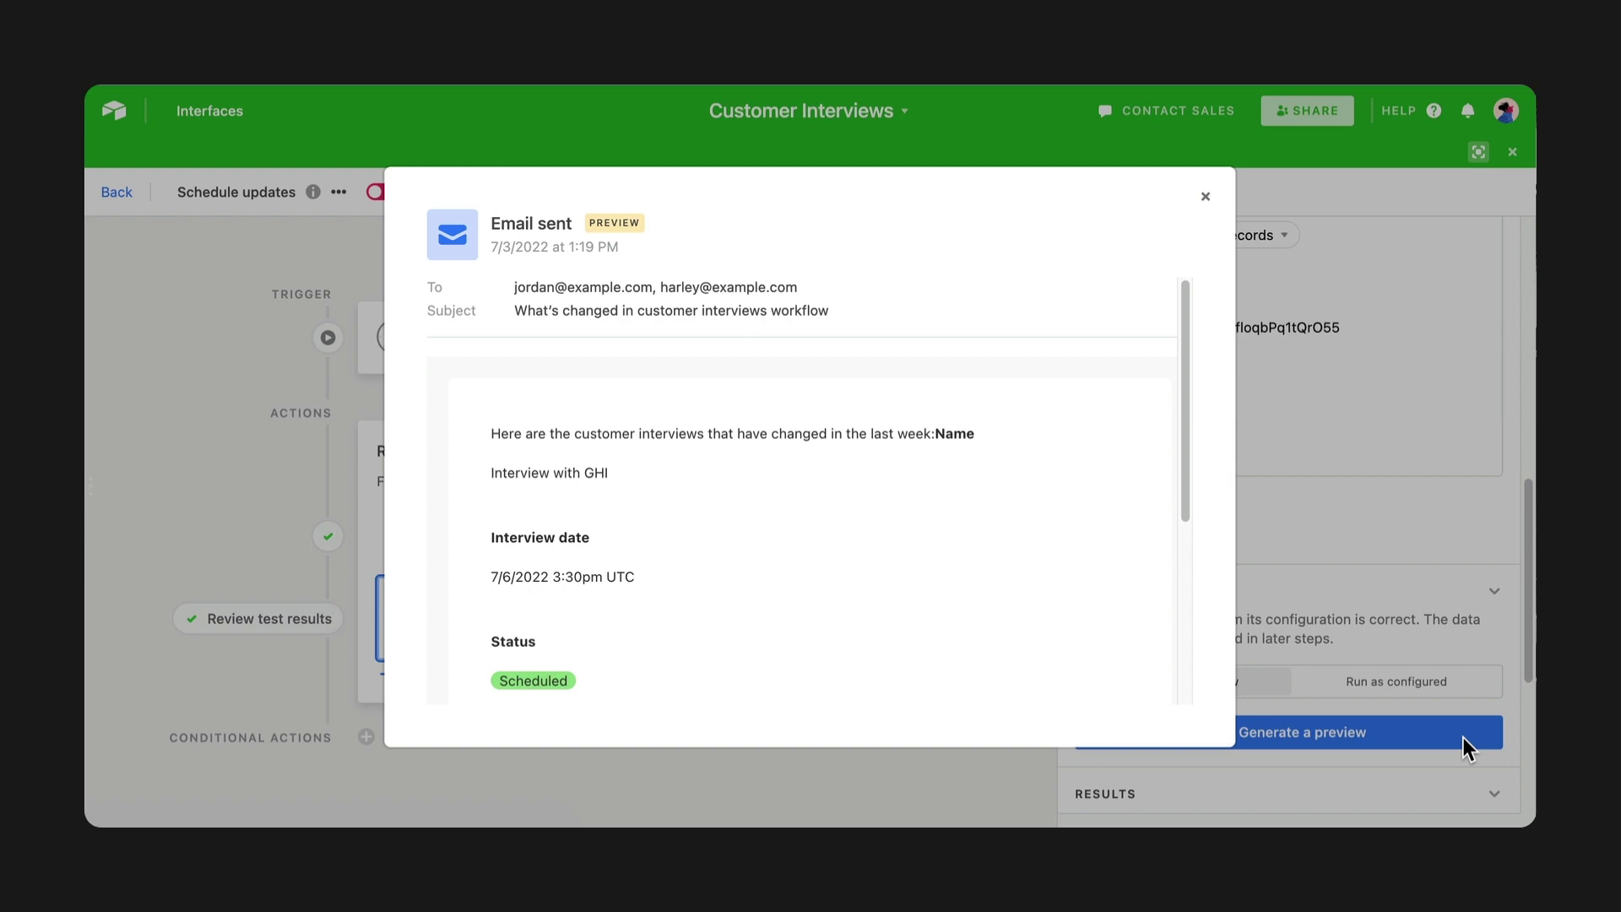
pyautogui.scroll(-2, 1205, 174)
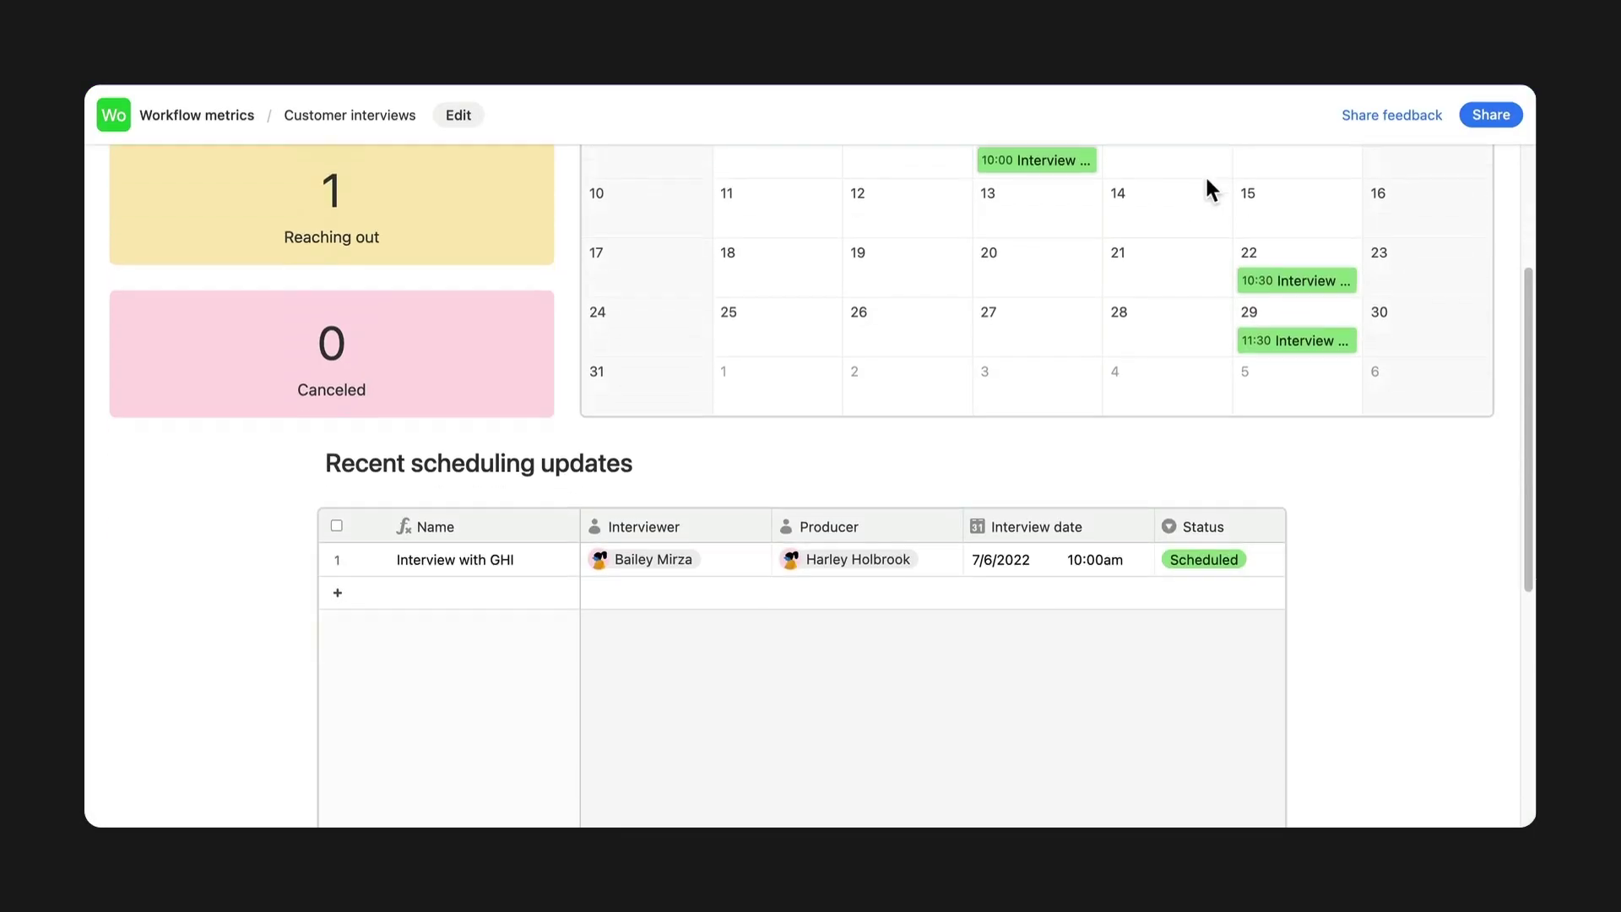
pyautogui.scroll(-2, 1204, 174)
pyautogui.scroll(3, 1206, 184)
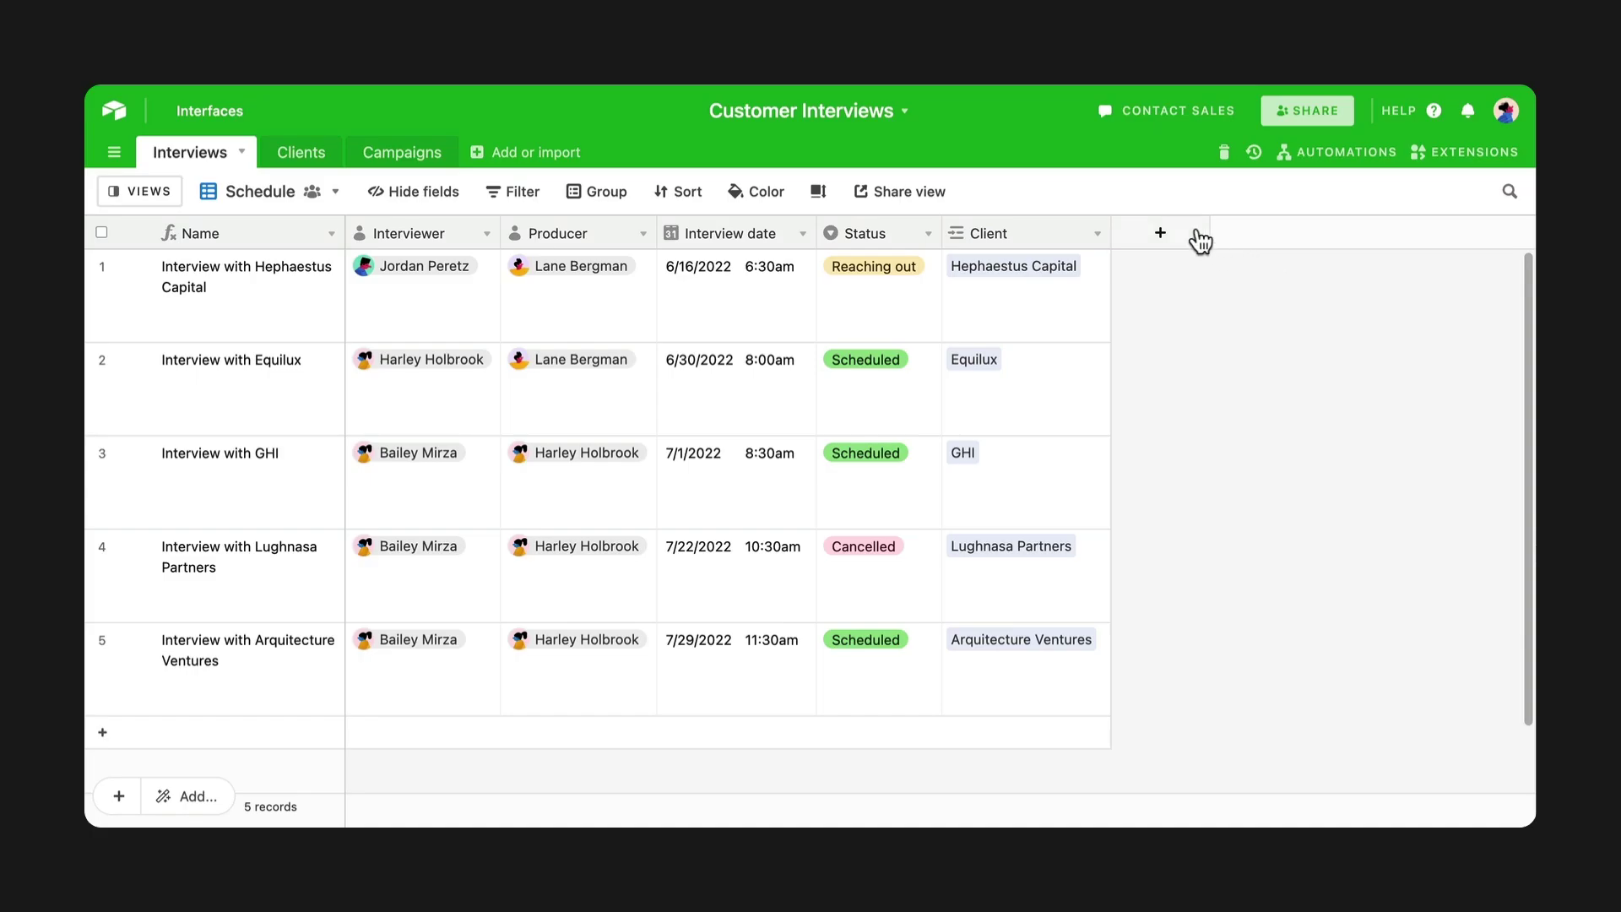
# Step: Add a Last Modified field of type 'Last modified time' to the Interviews table
pyautogui.click(1198, 241)
pyautogui.scroll(-5, 1310, 453)
pyautogui.scroll(-5, 1310, 452)
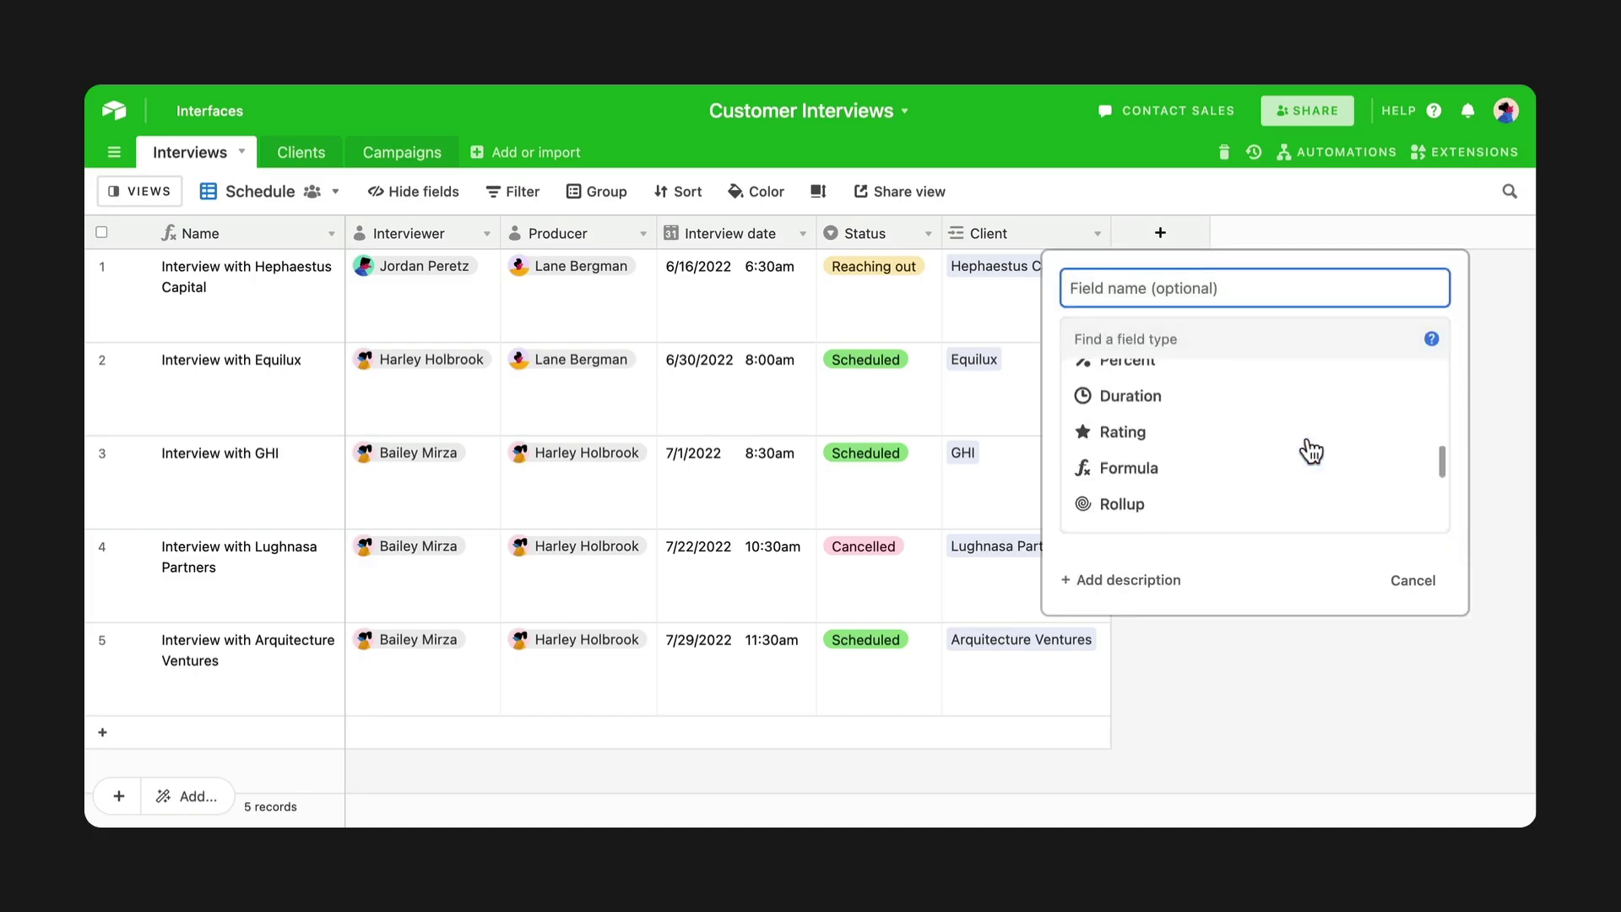
pyautogui.scroll(-4, 1311, 451)
pyautogui.scroll(-1, 1304, 481)
pyautogui.click(1300, 496)
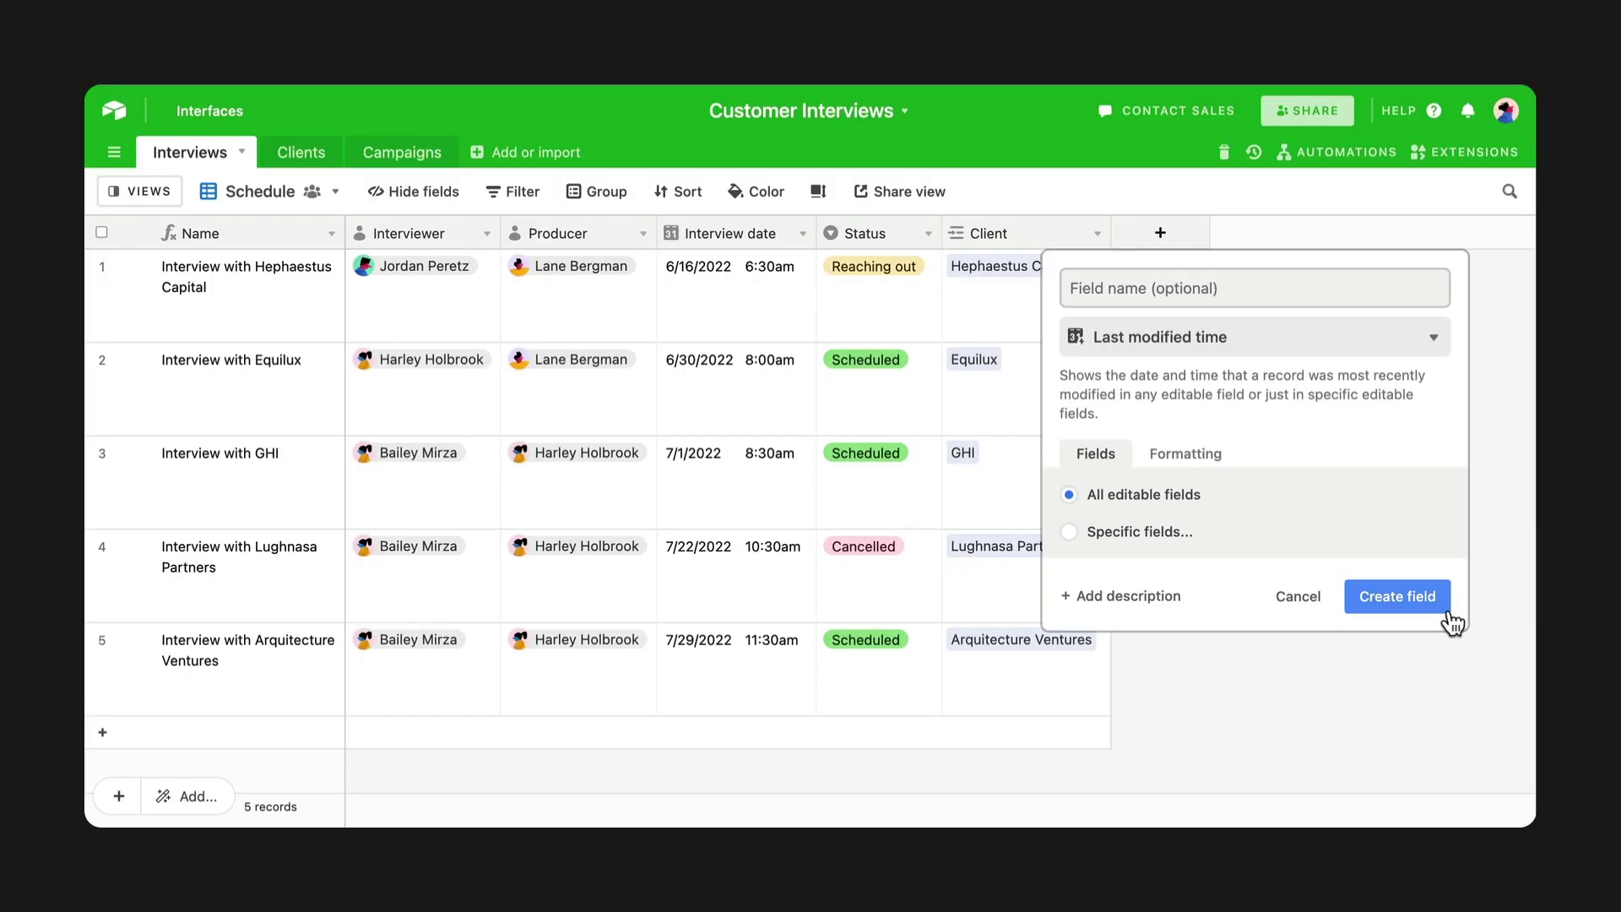
pyautogui.click(1450, 611)
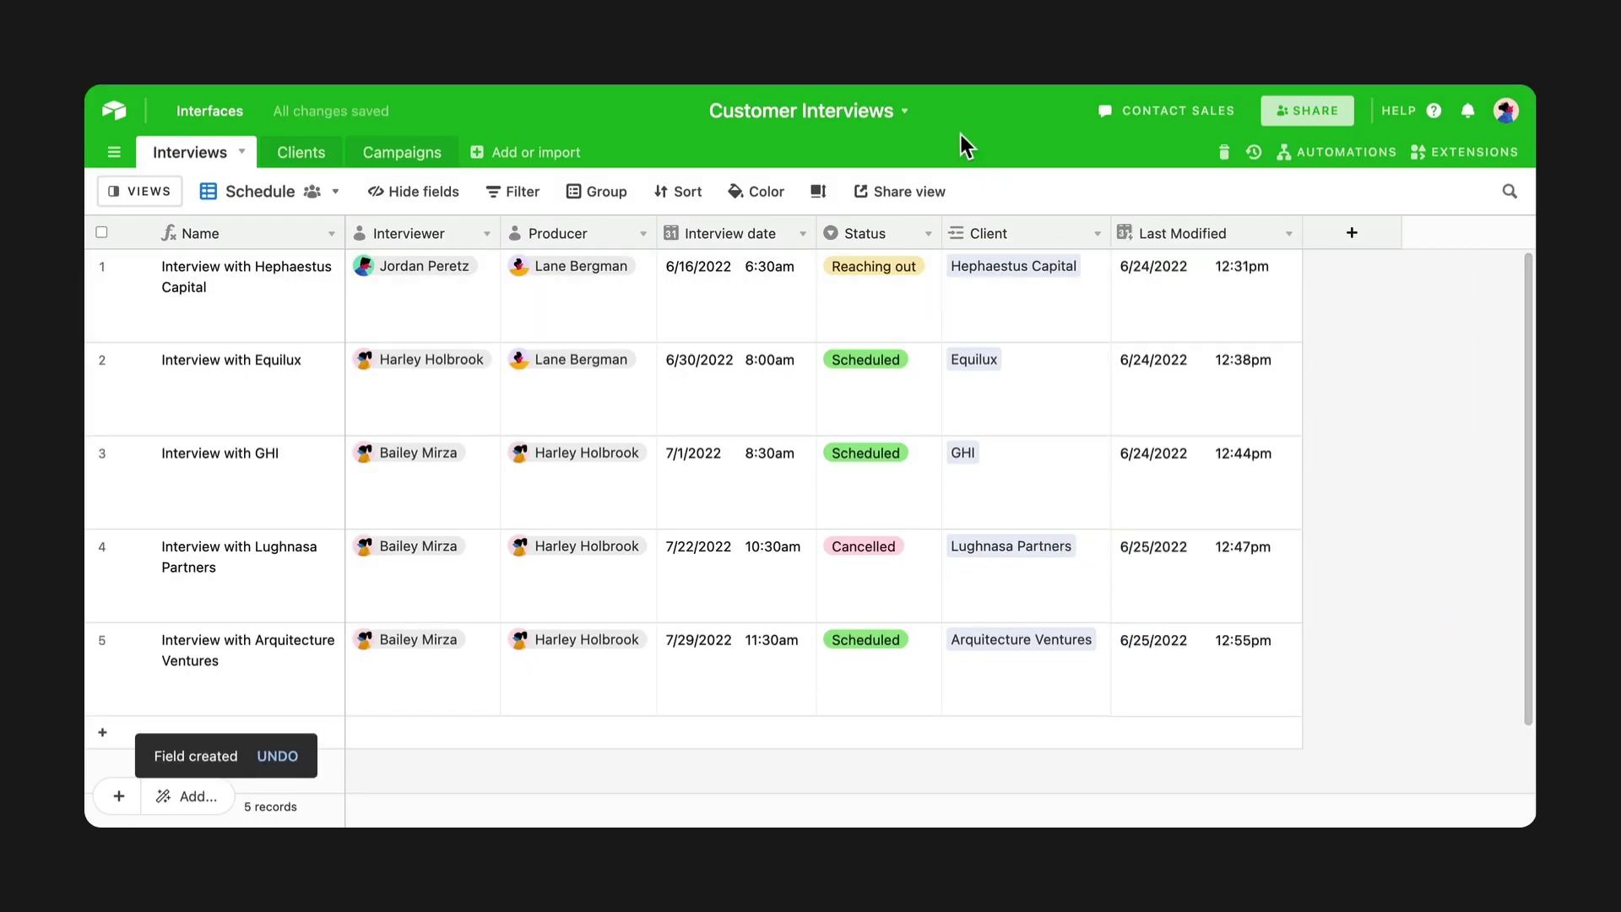
# Step: Reschedule the Interview with GHI date to July 6, 2022
pyautogui.click(709, 488)
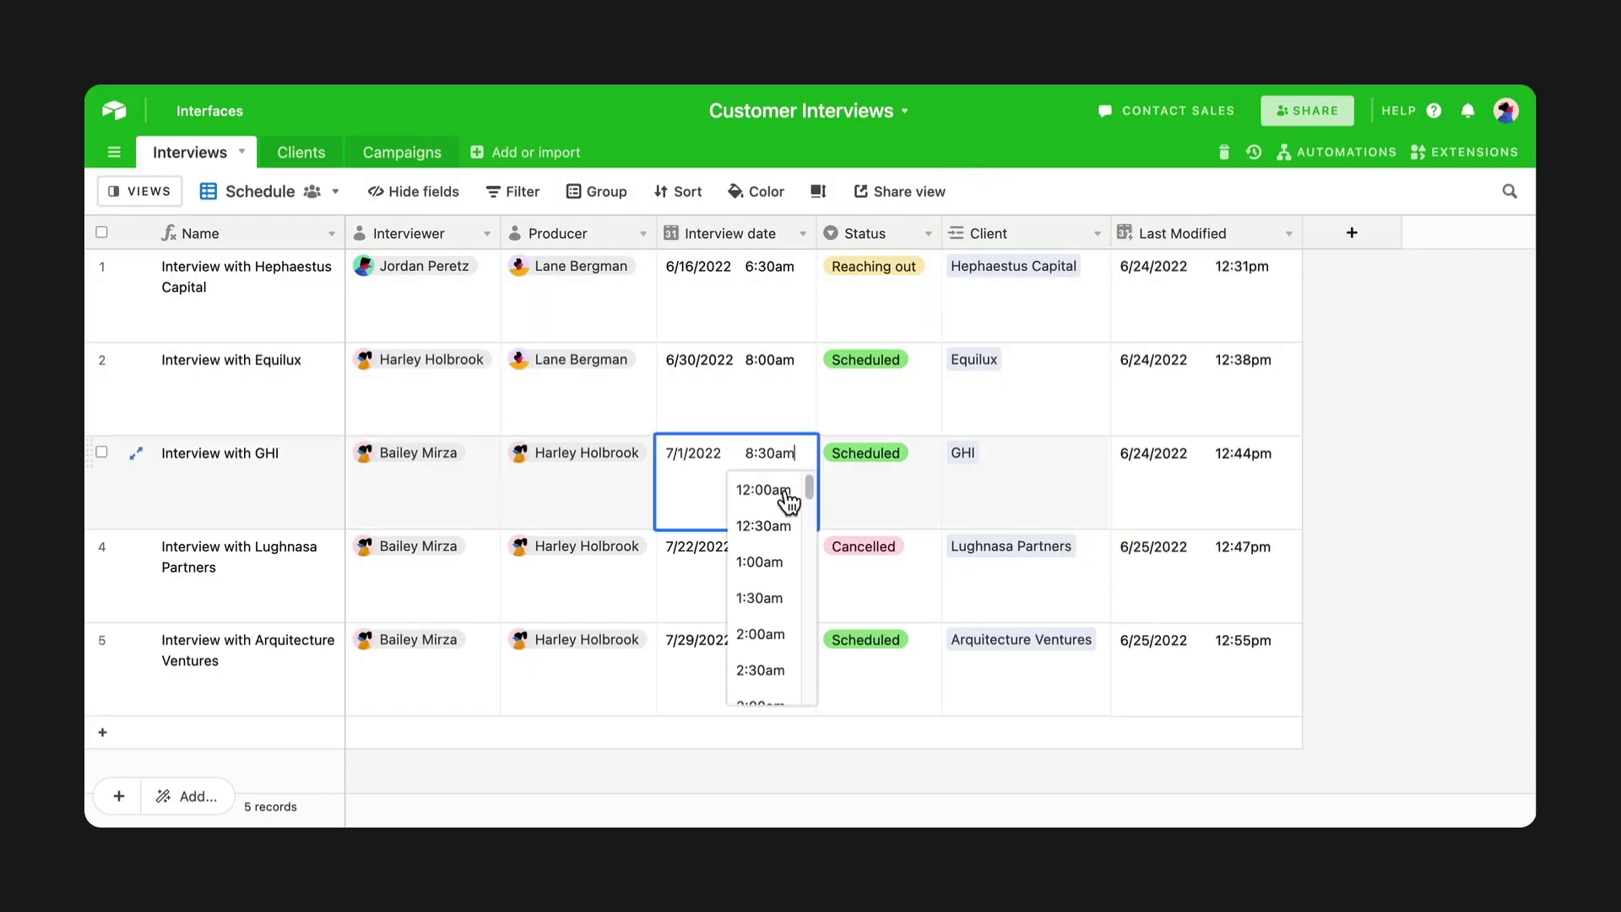
pyautogui.click(698, 494)
pyautogui.click(785, 587)
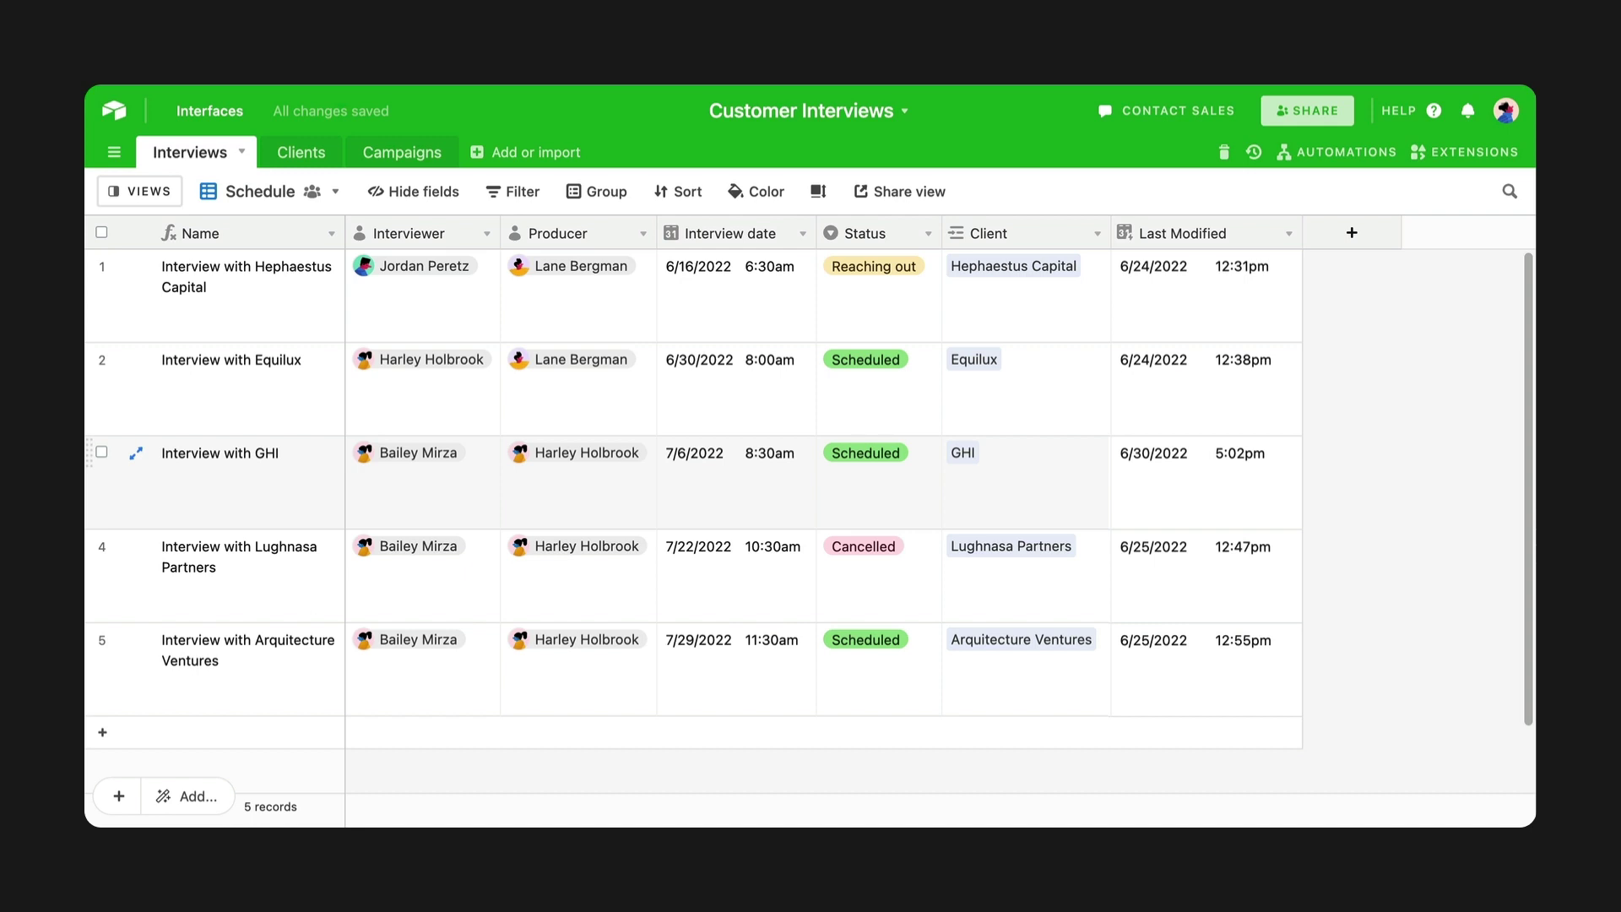
# Step: Add a filter condition: Last Modified is within the past 7 days
pyautogui.click(517, 192)
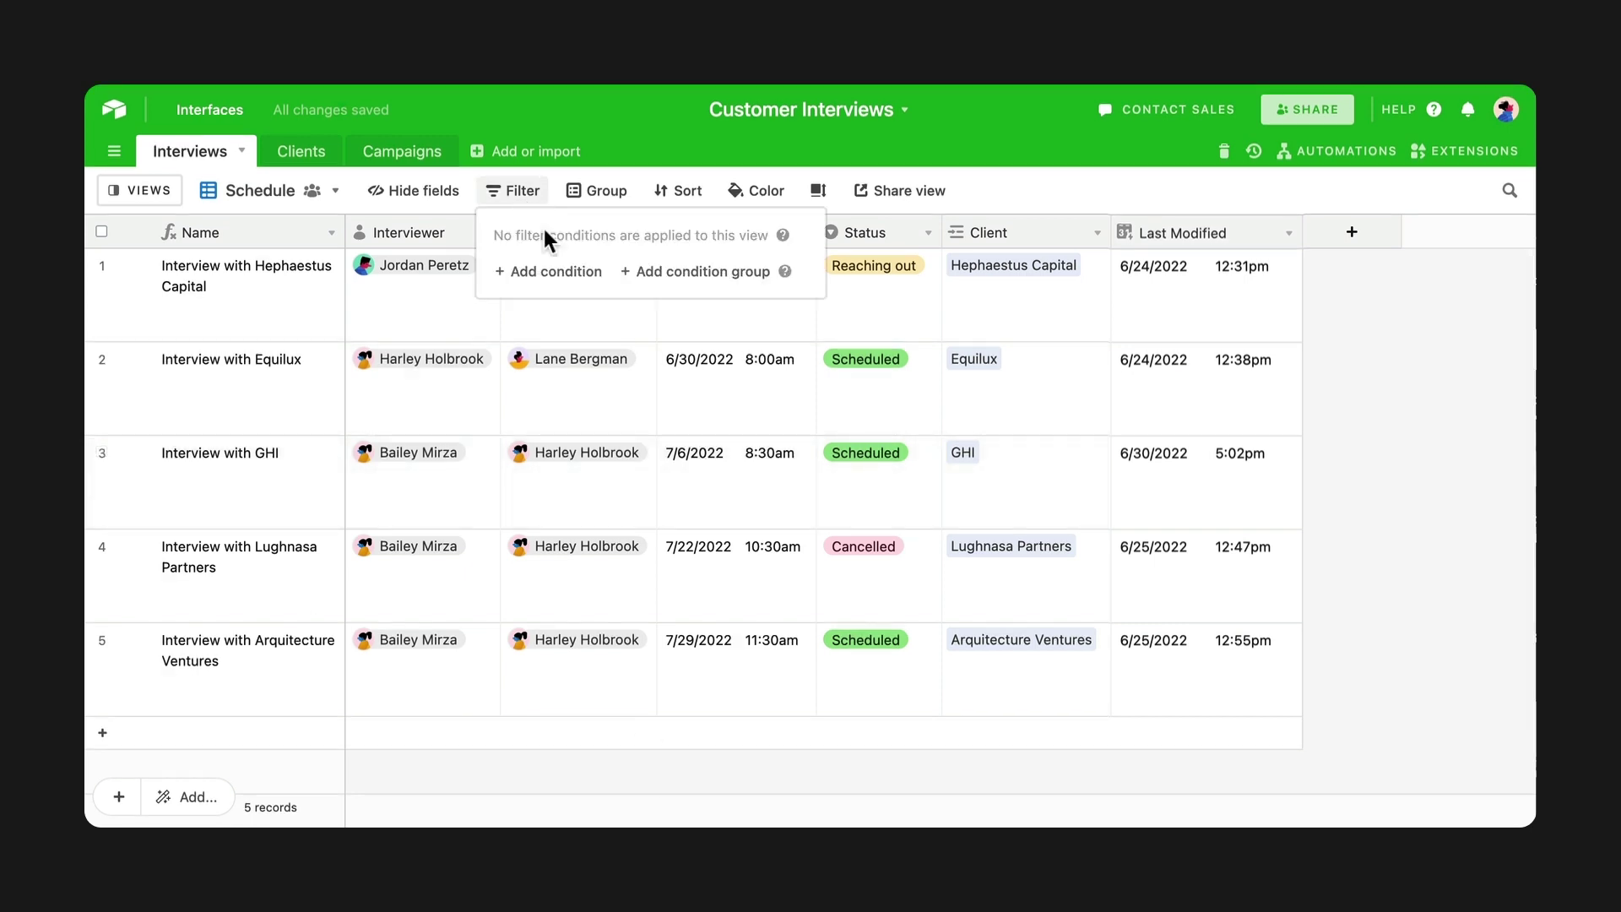
pyautogui.click(558, 271)
pyautogui.click(659, 271)
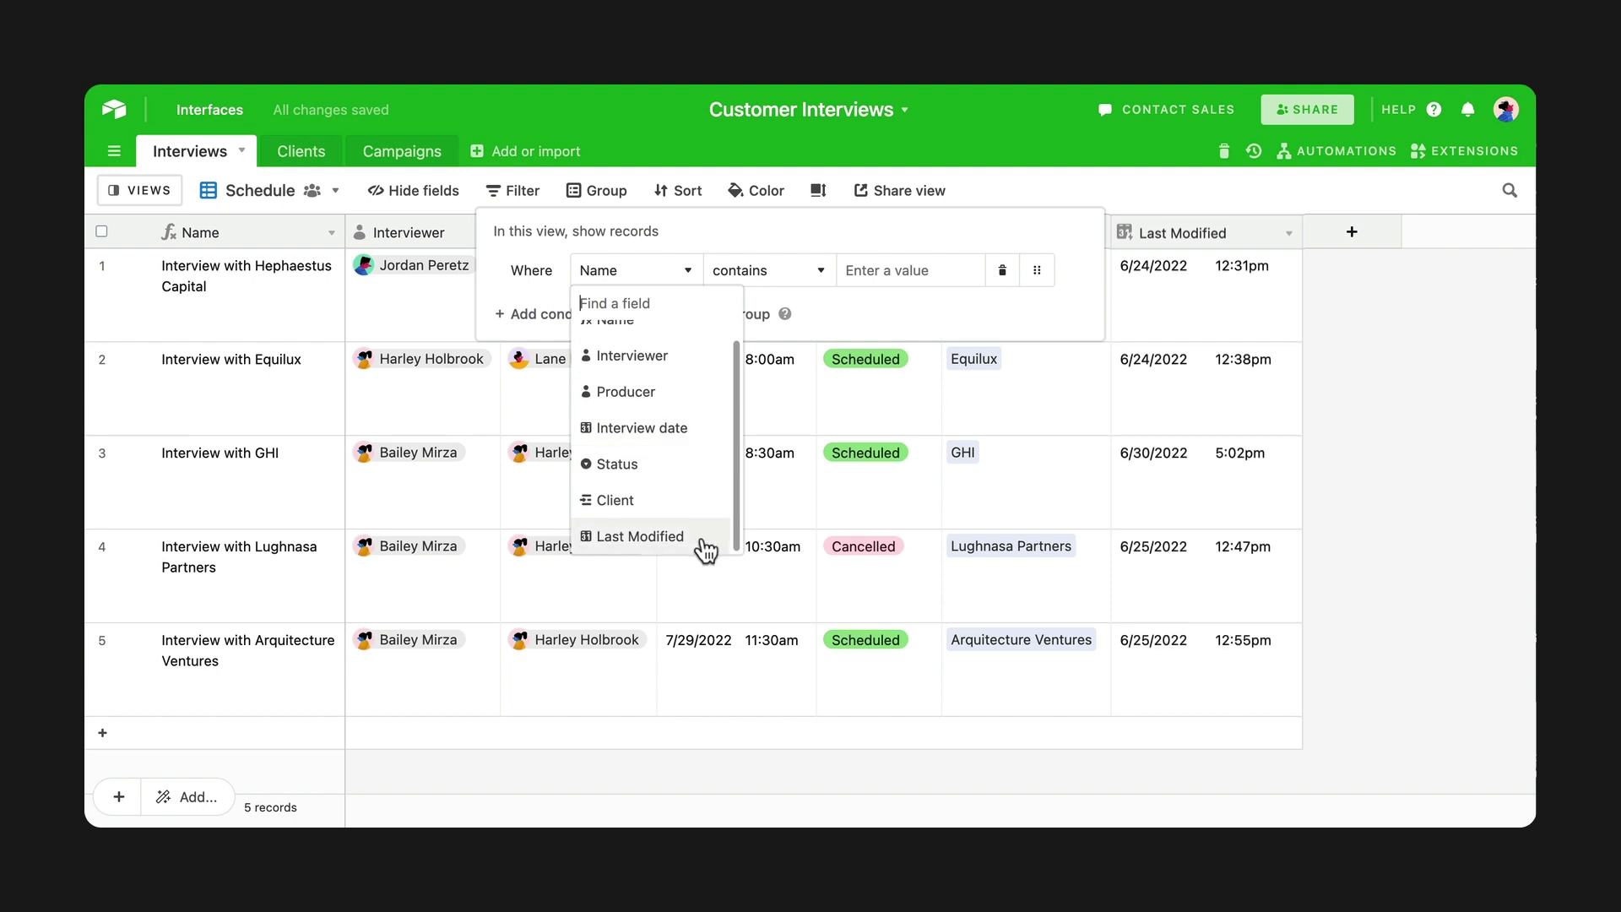
pyautogui.click(702, 542)
pyautogui.click(811, 271)
pyautogui.click(805, 378)
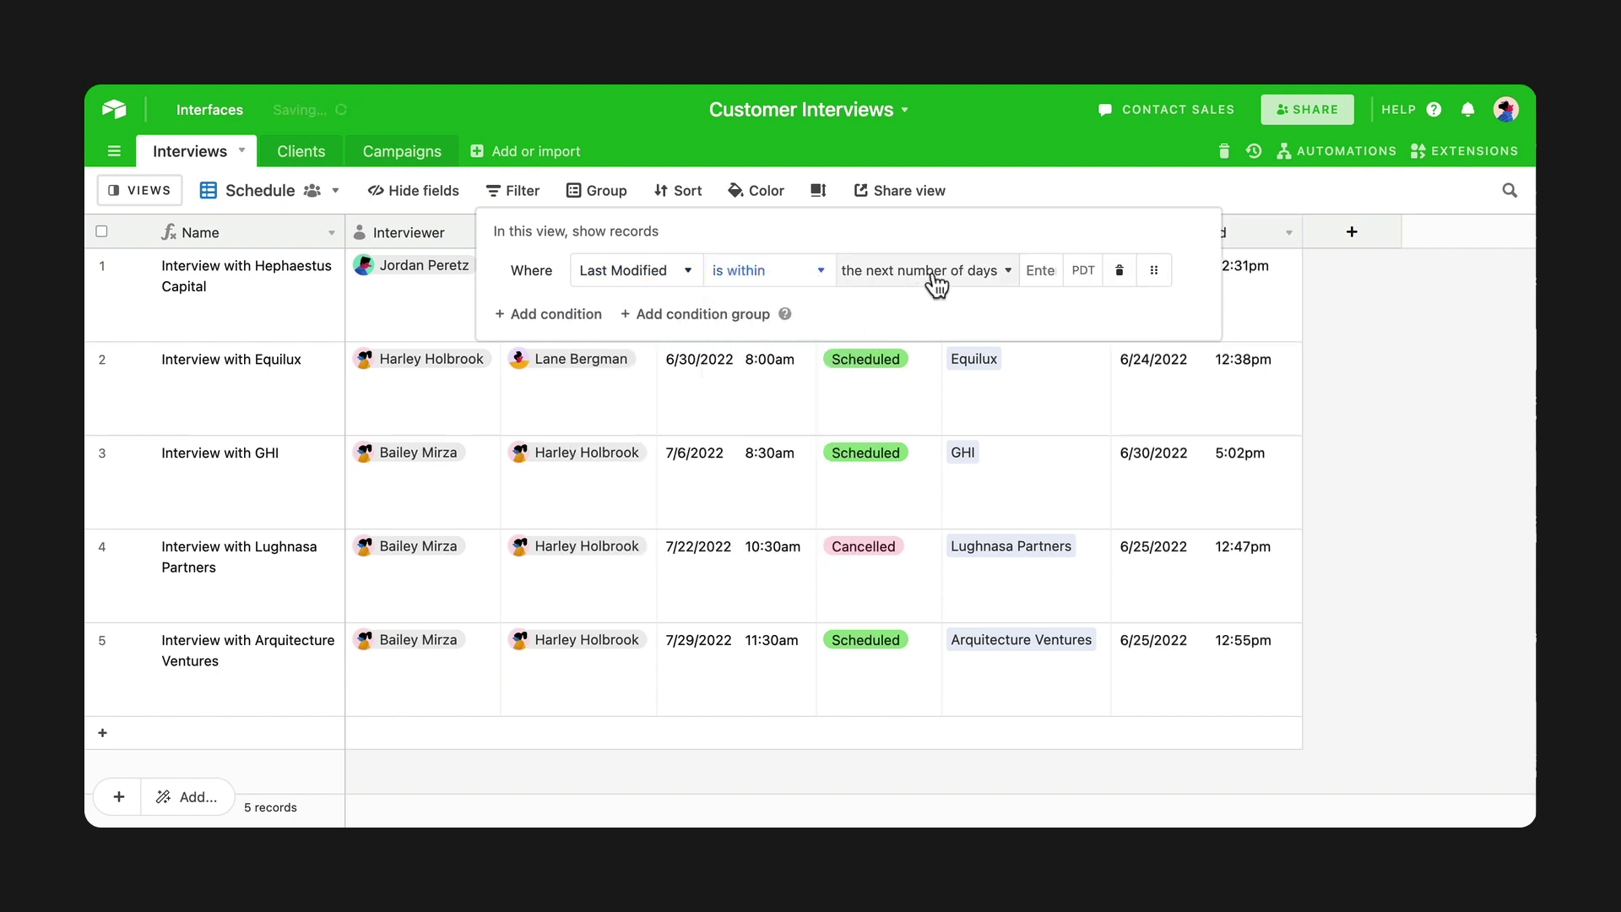
pyautogui.click(938, 275)
pyautogui.click(976, 478)
pyautogui.click(1036, 273)
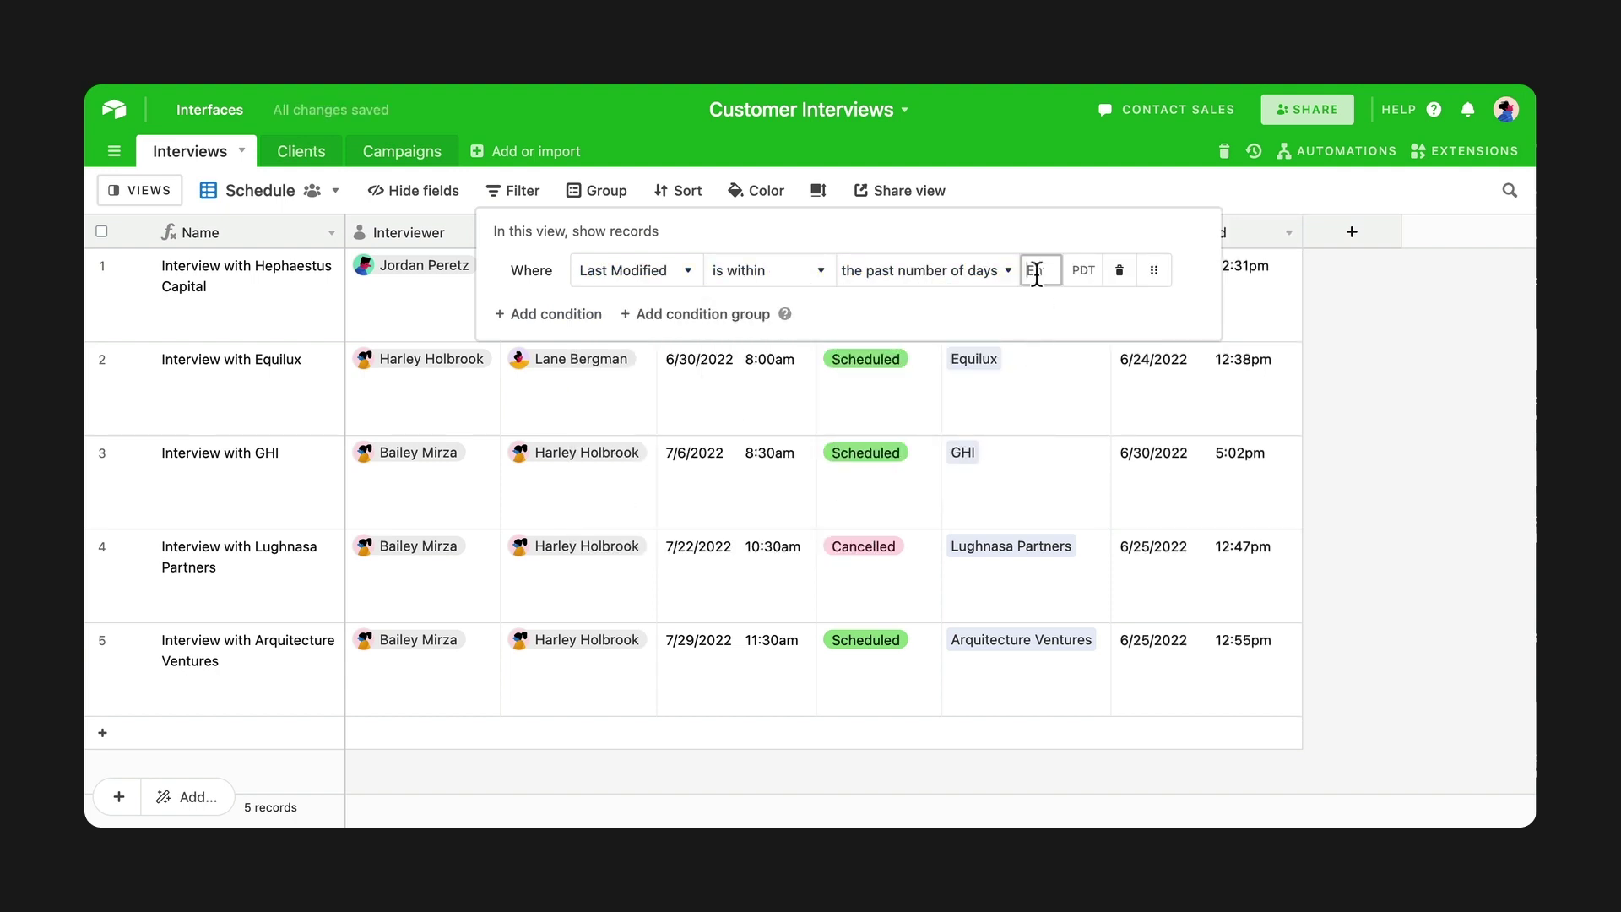
pyautogui.write('7')
# Step: Close the filter settings and switch to the Recently modified view
pyautogui.click(1364, 302)
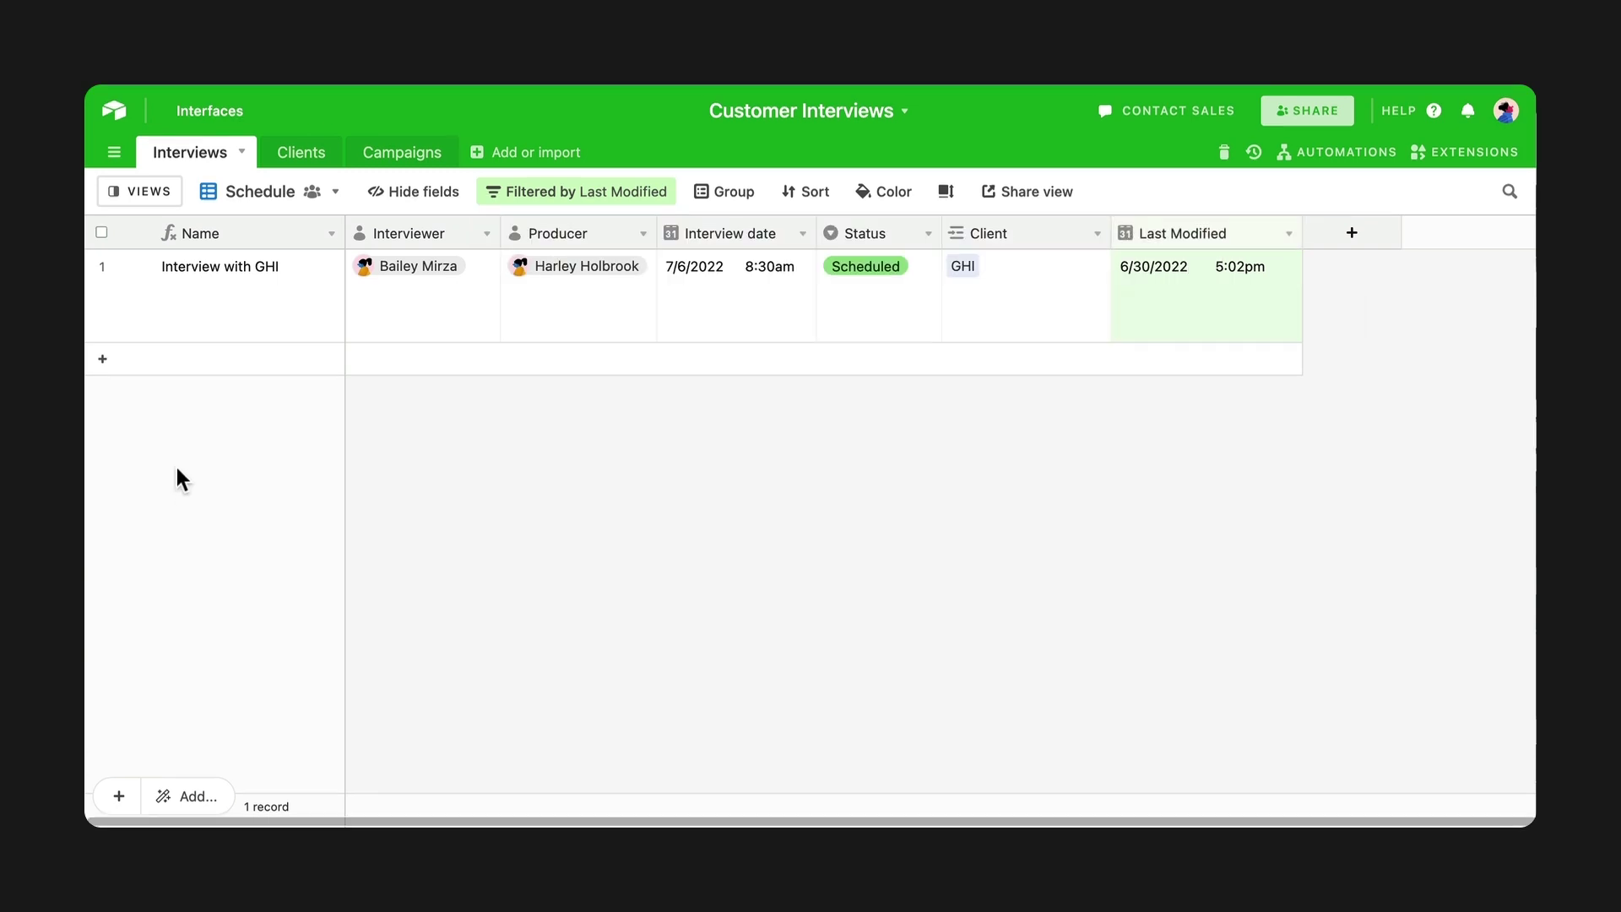
pyautogui.click(170, 190)
pyautogui.click(190, 323)
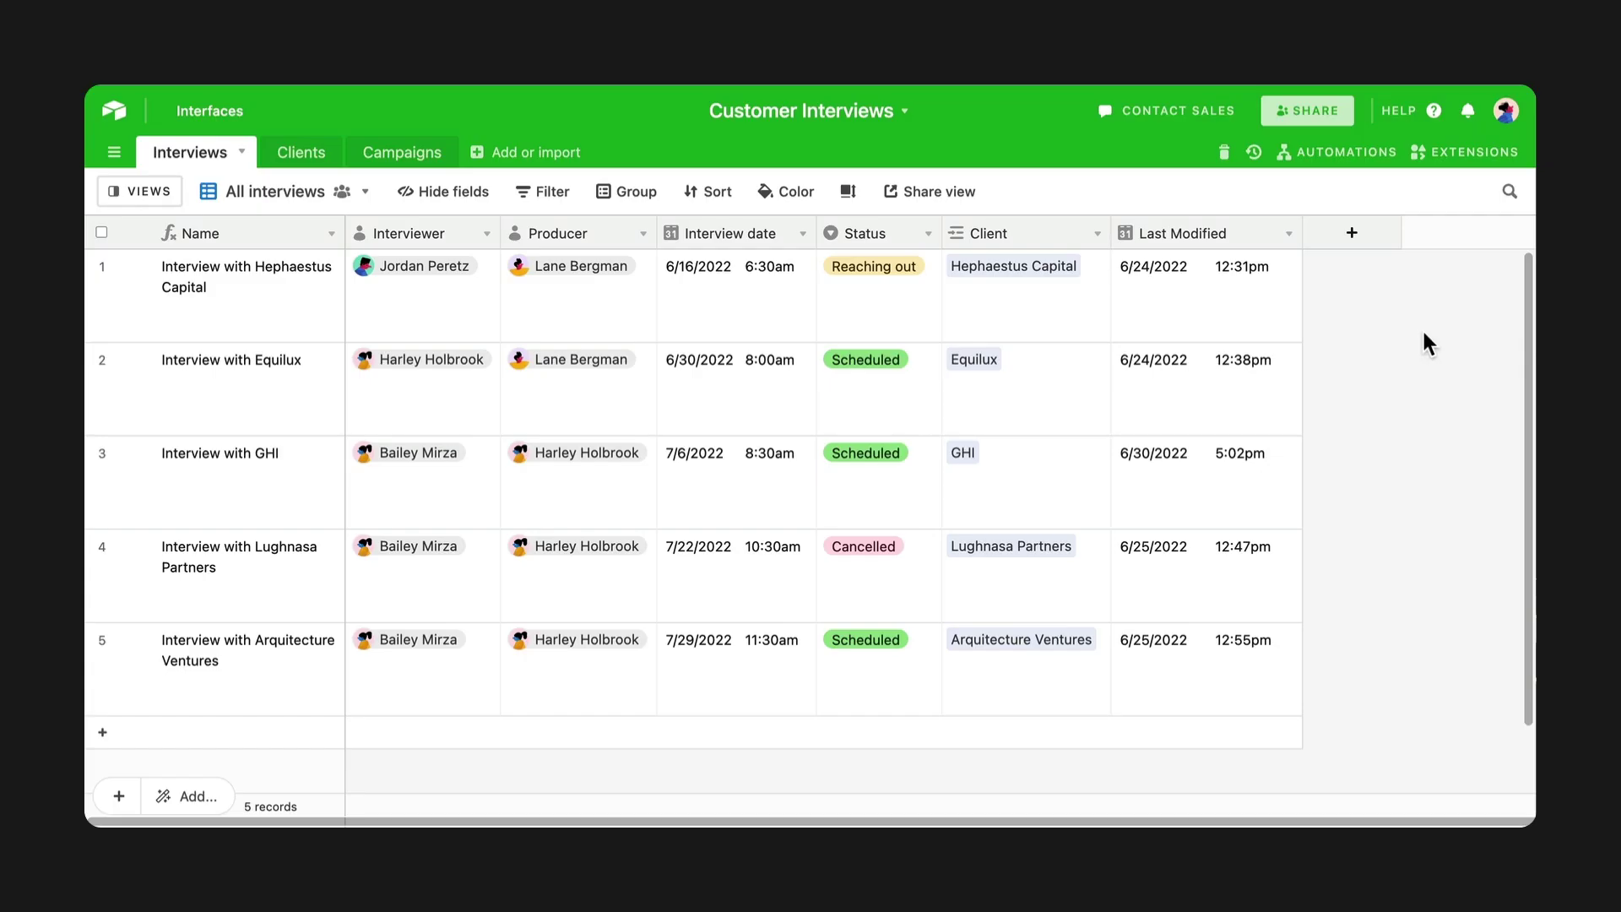
# Step: Create a custom automation and name it 'Schedule updates'
pyautogui.click(1382, 152)
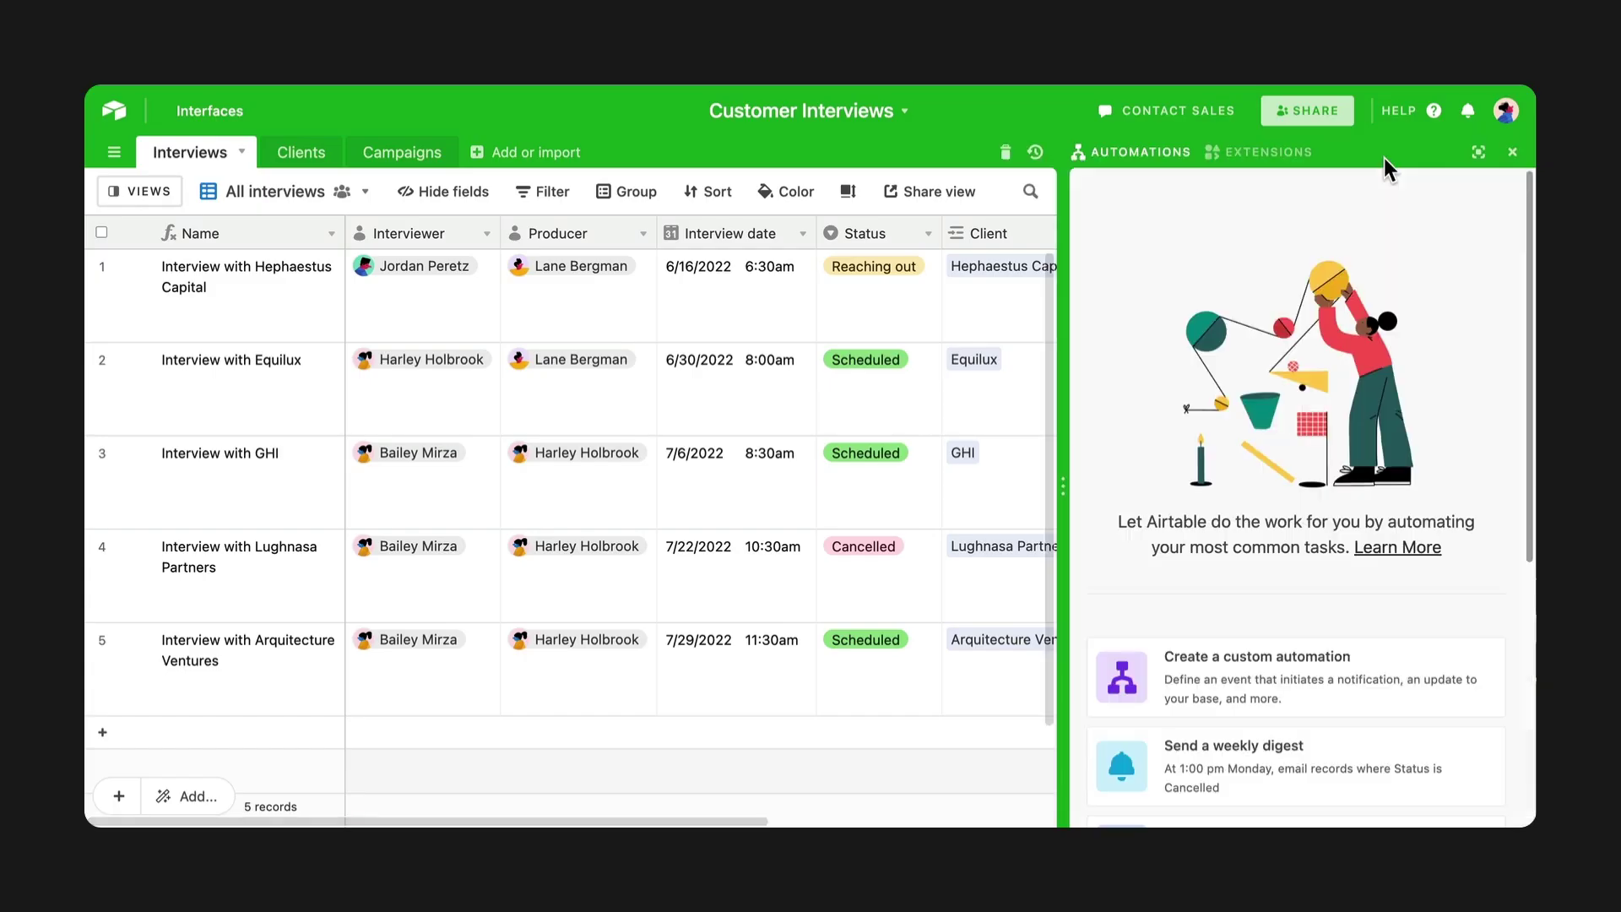
pyautogui.click(1392, 644)
pyautogui.write('Schedul')
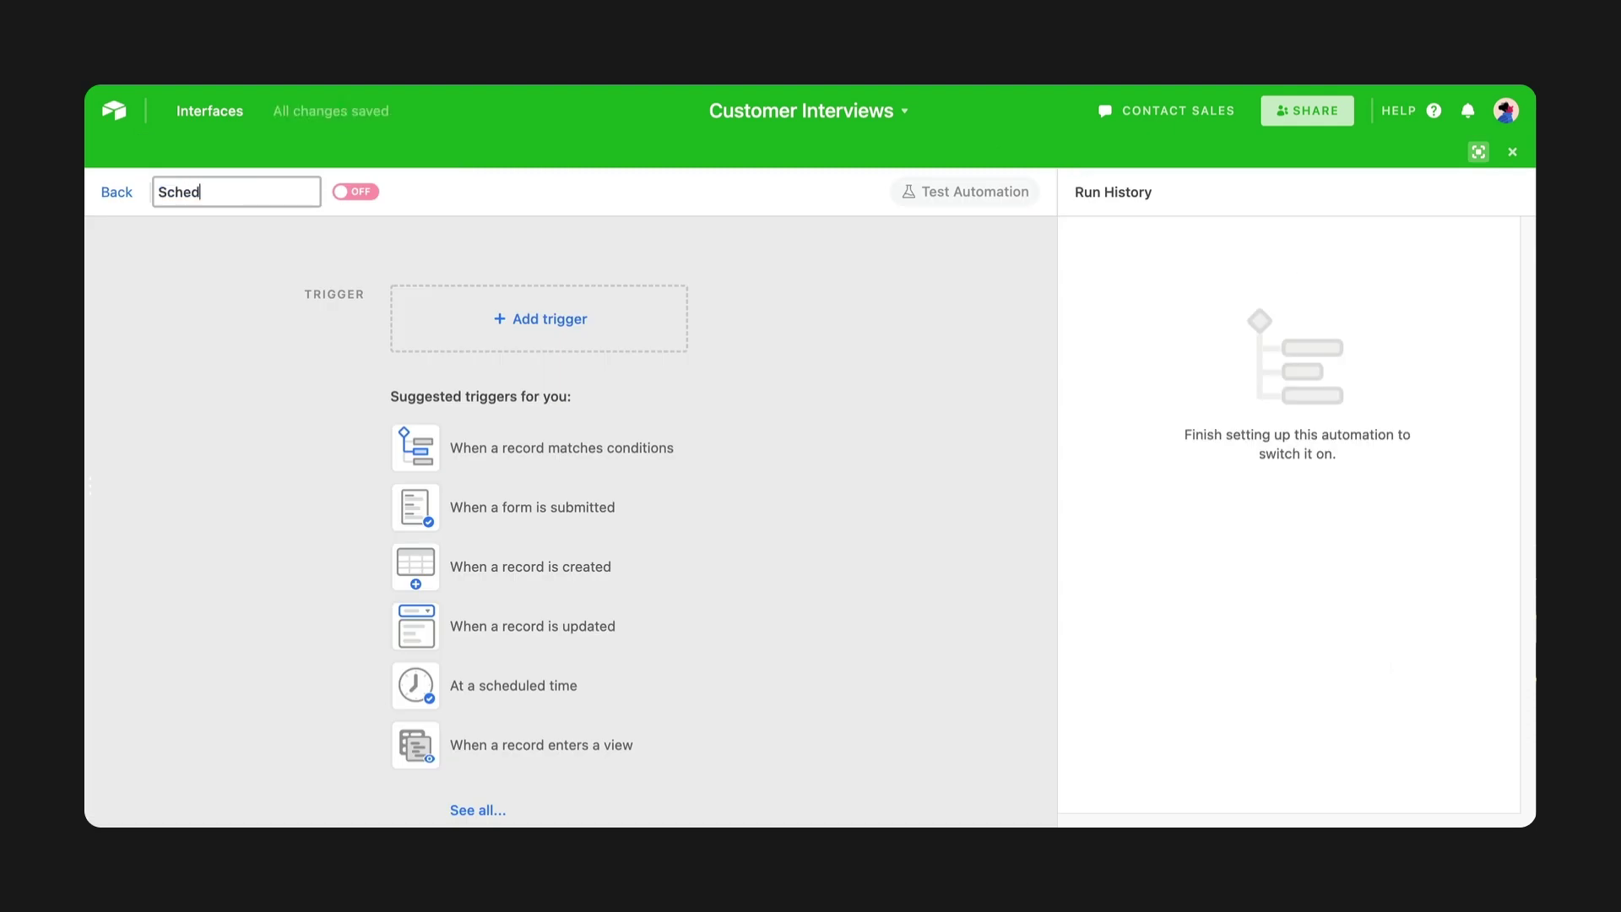
pyautogui.write('e updates')
pyautogui.press('Return')
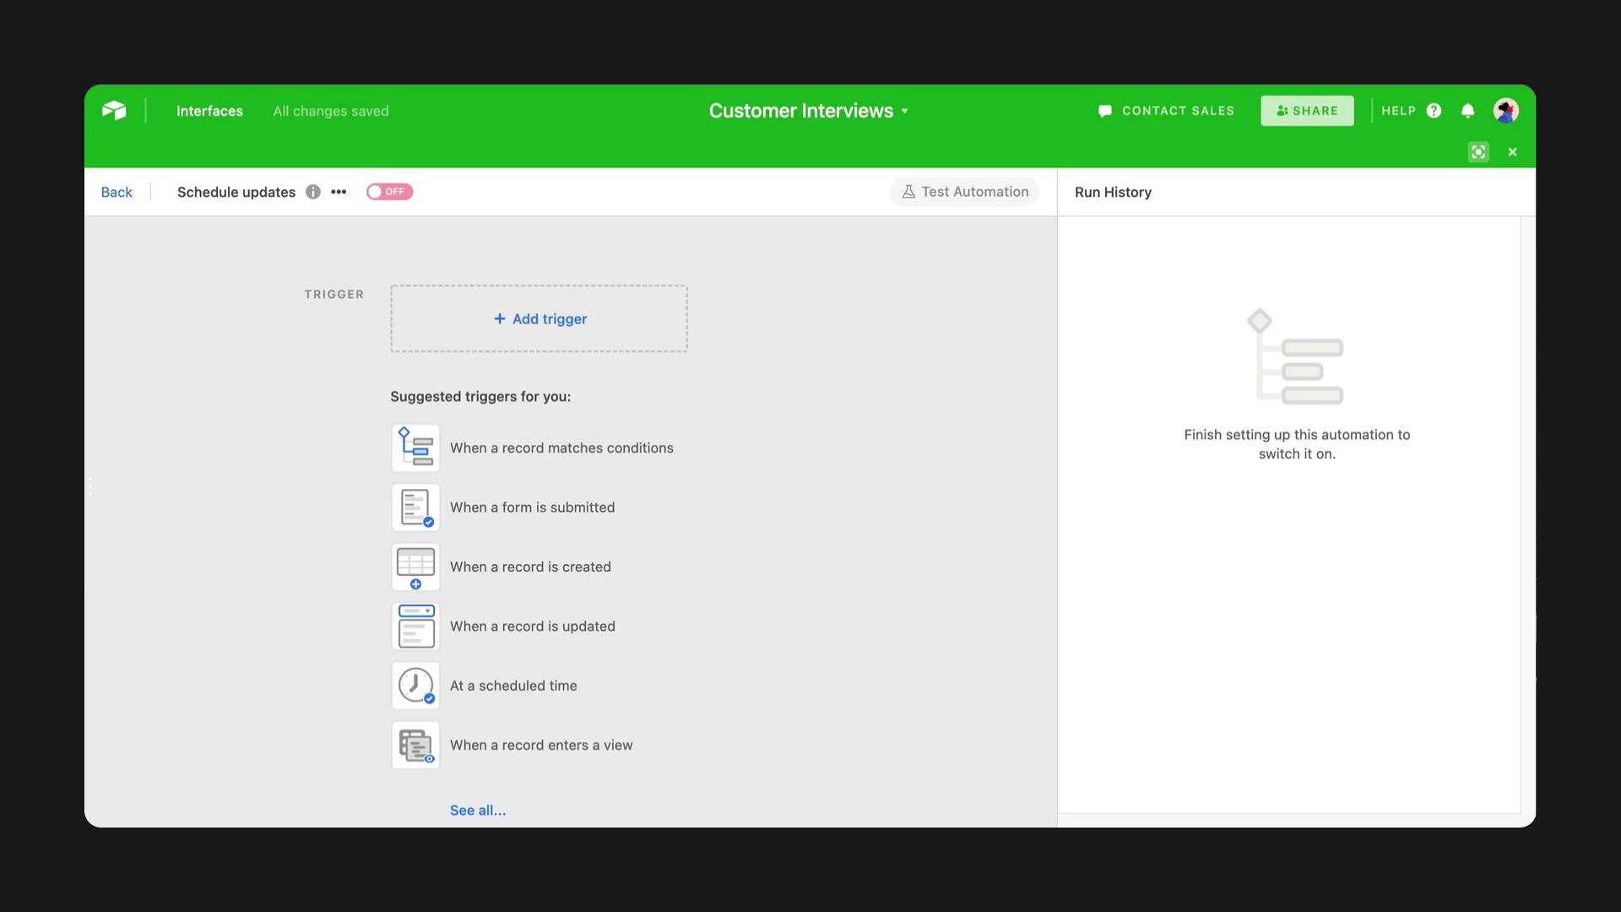
pyautogui.click(648, 327)
# Step: Add a scheduled-time trigger repeating every 1 week on Monday at 10:00am
pyautogui.click(618, 570)
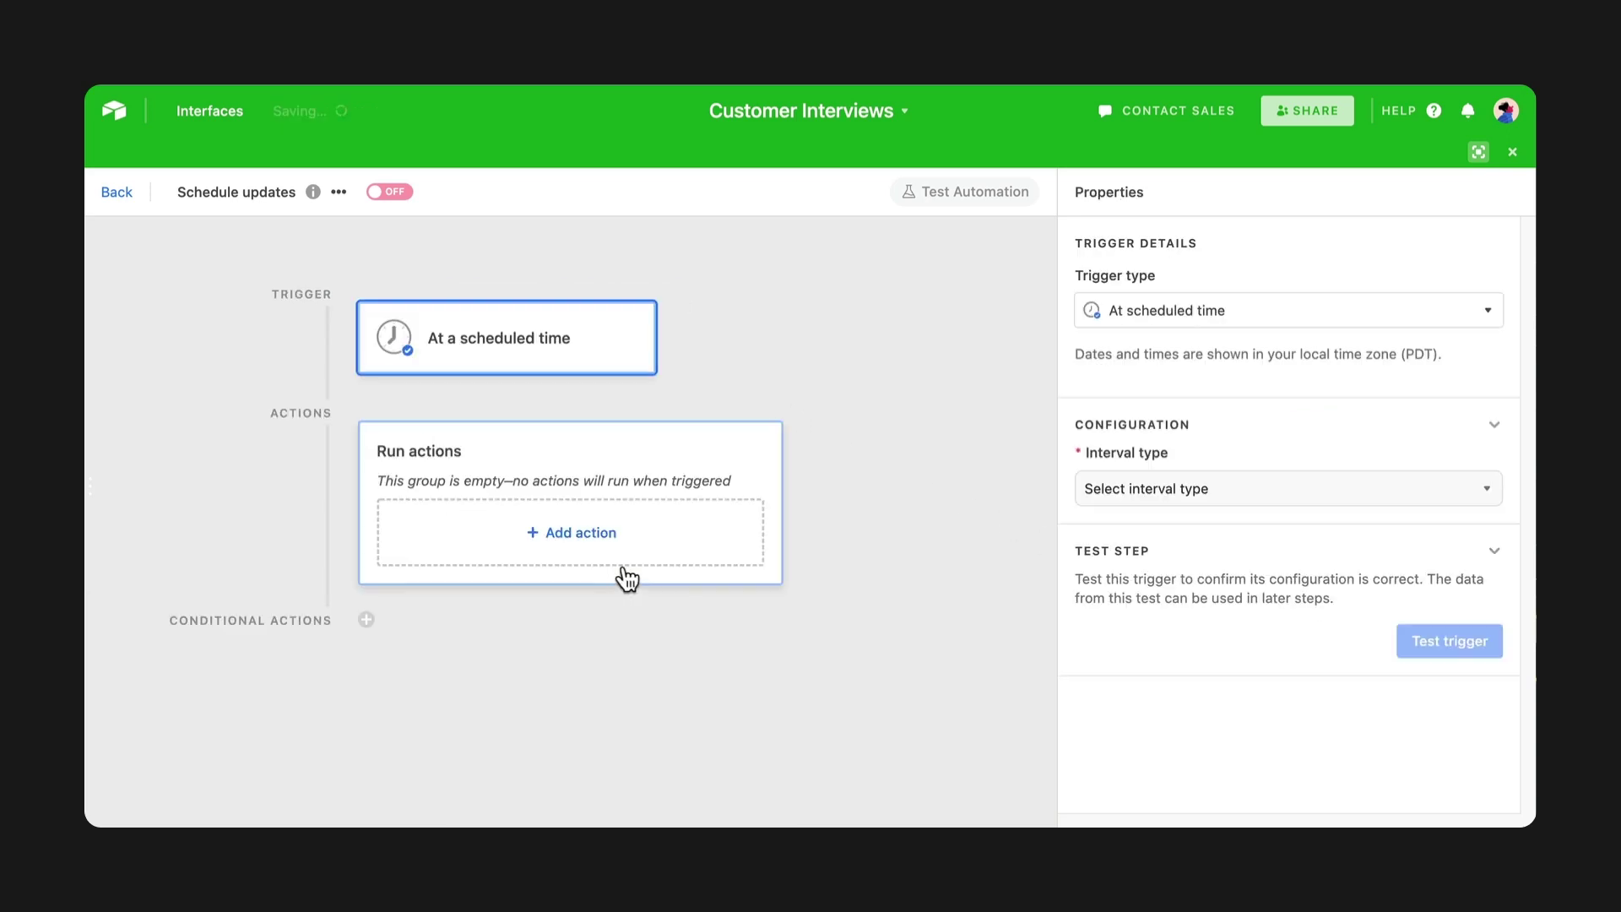
pyautogui.click(1266, 490)
pyautogui.click(1223, 684)
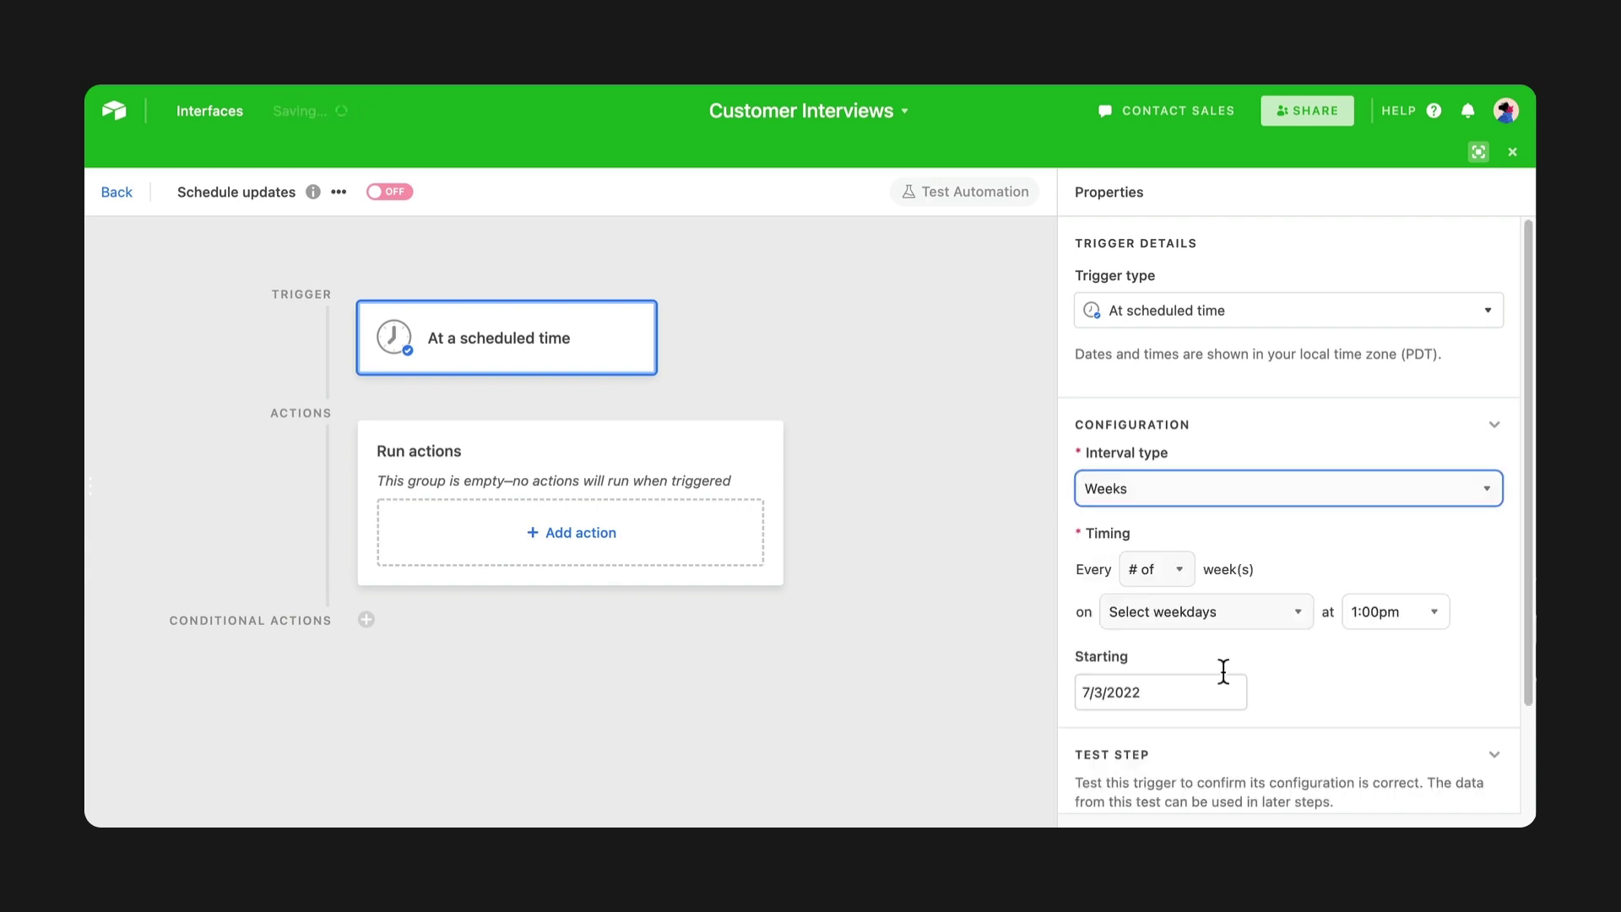
pyautogui.click(1156, 569)
pyautogui.click(1156, 315)
pyautogui.click(1346, 597)
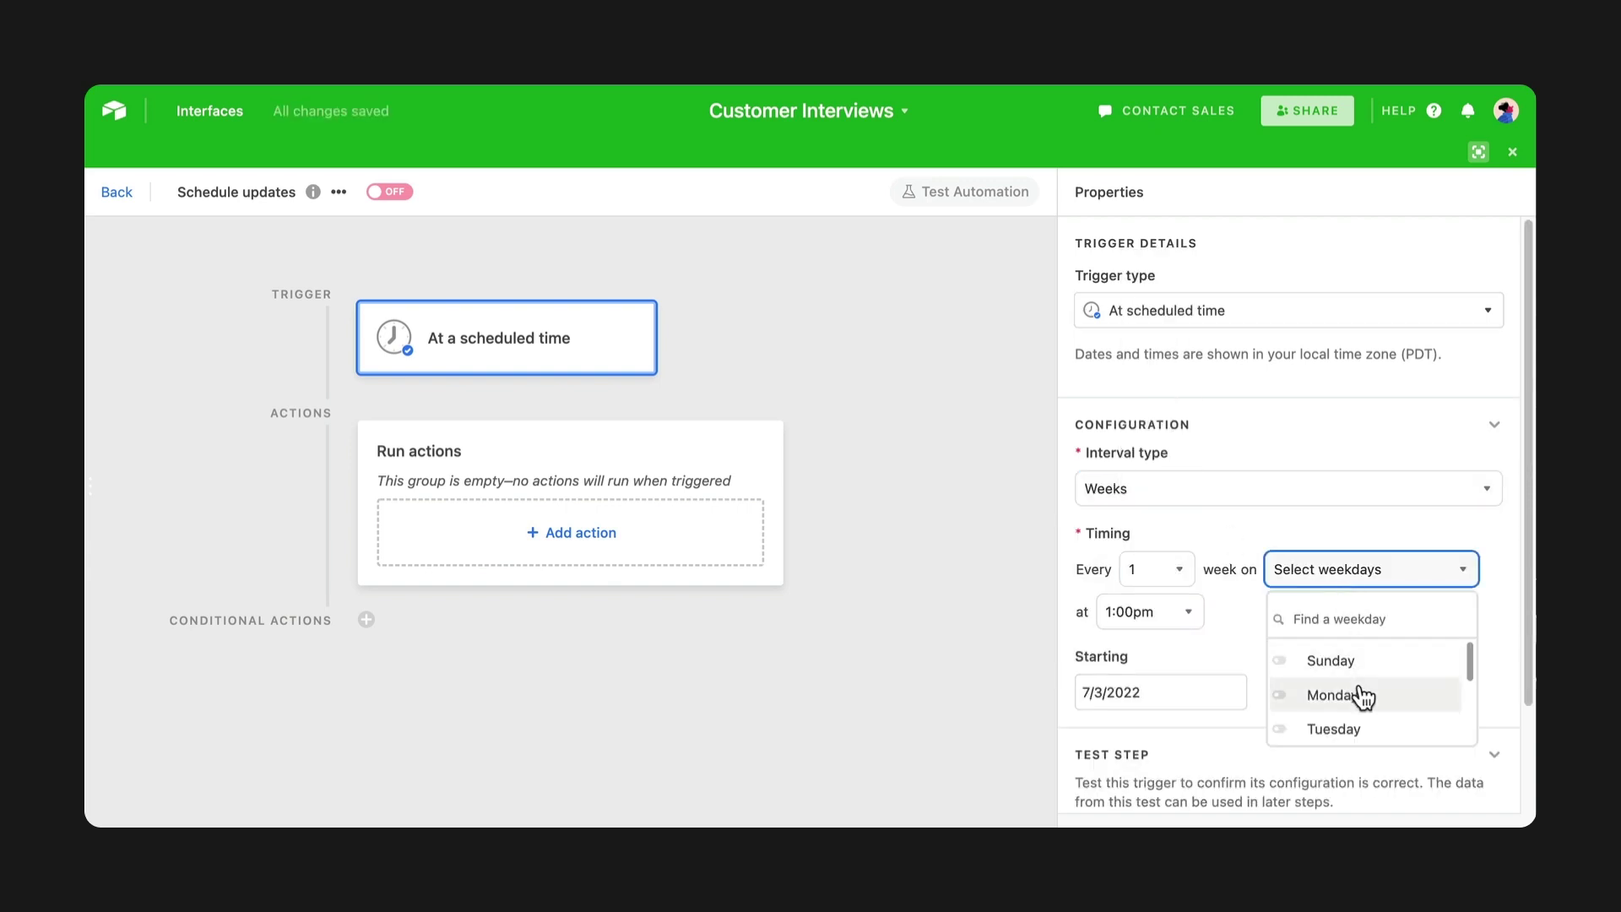
pyautogui.click(1360, 694)
pyautogui.click(1163, 619)
pyautogui.write('10:00am')
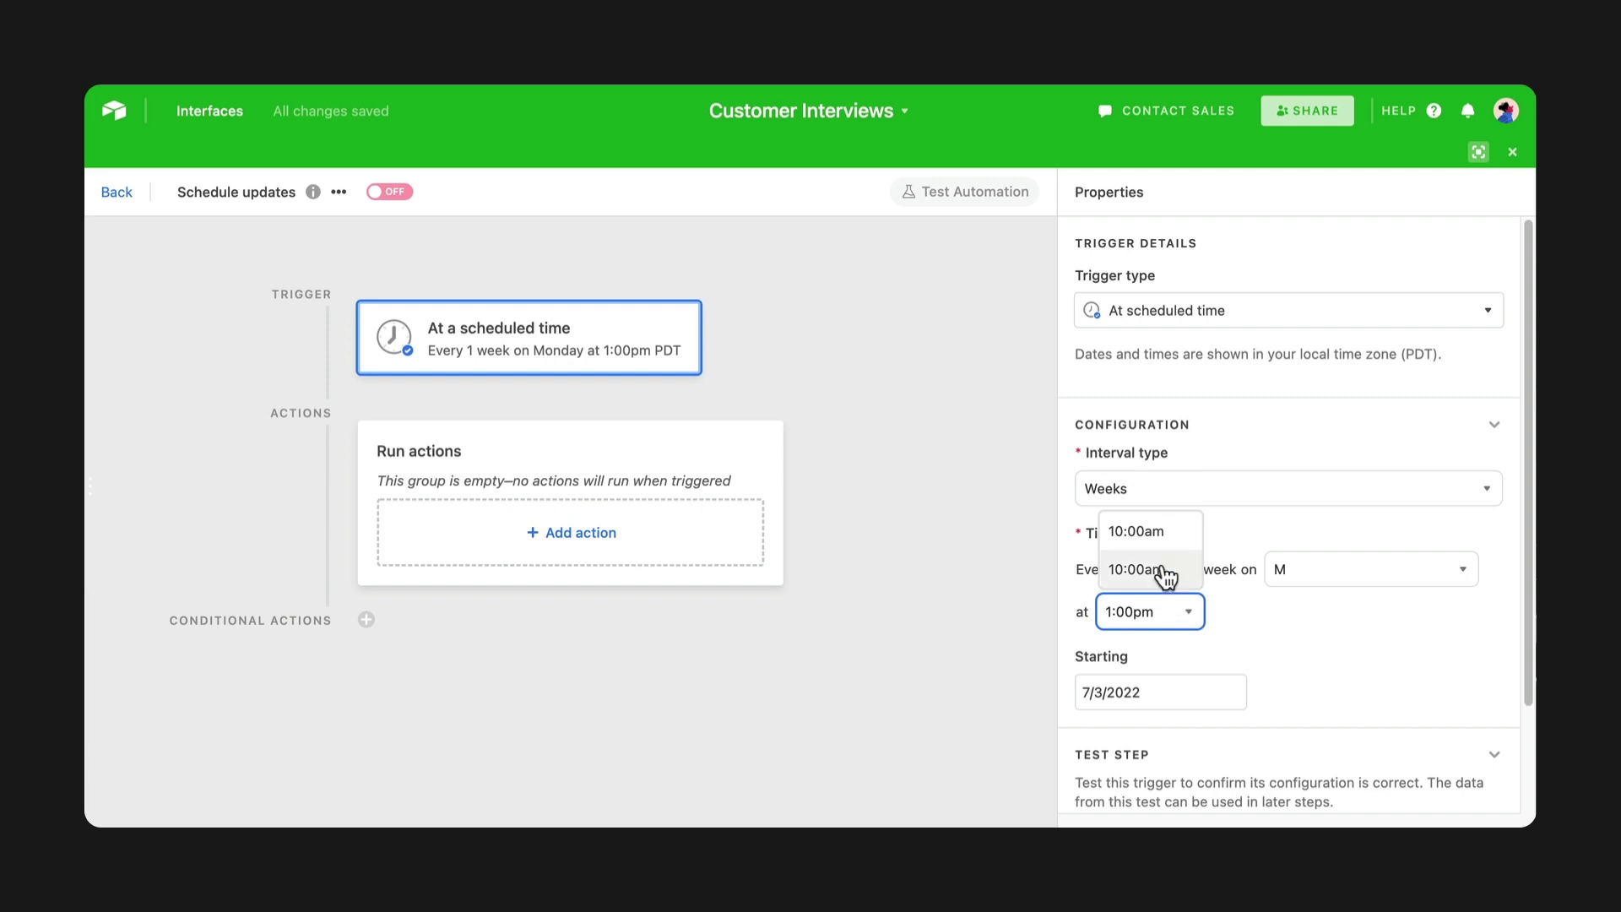
pyautogui.click(1160, 574)
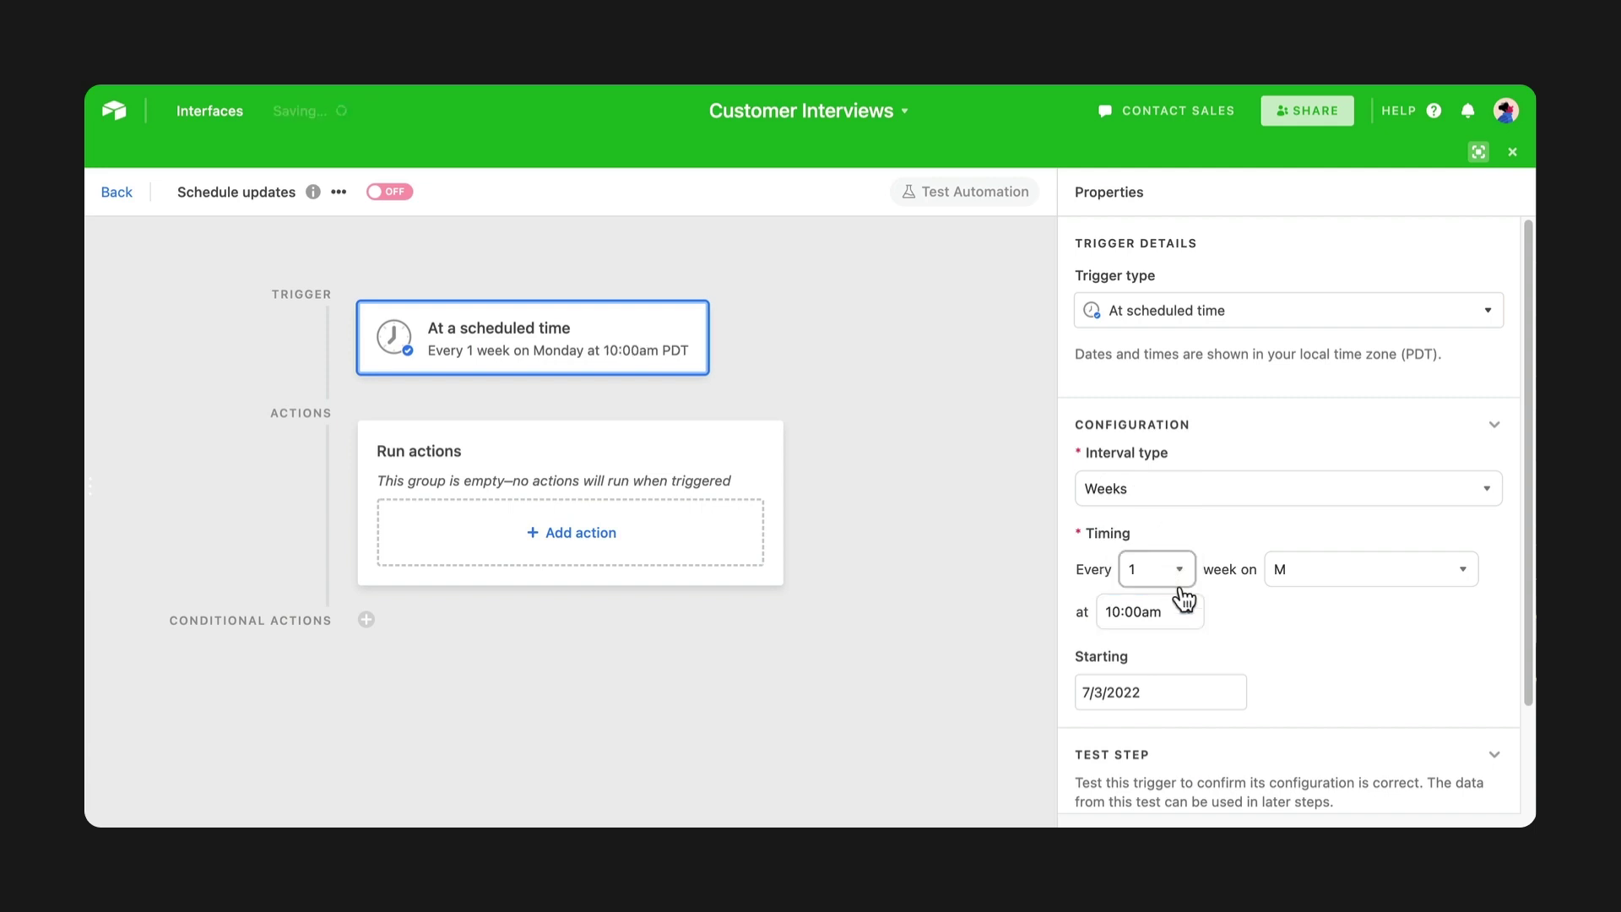
pyautogui.click(690, 544)
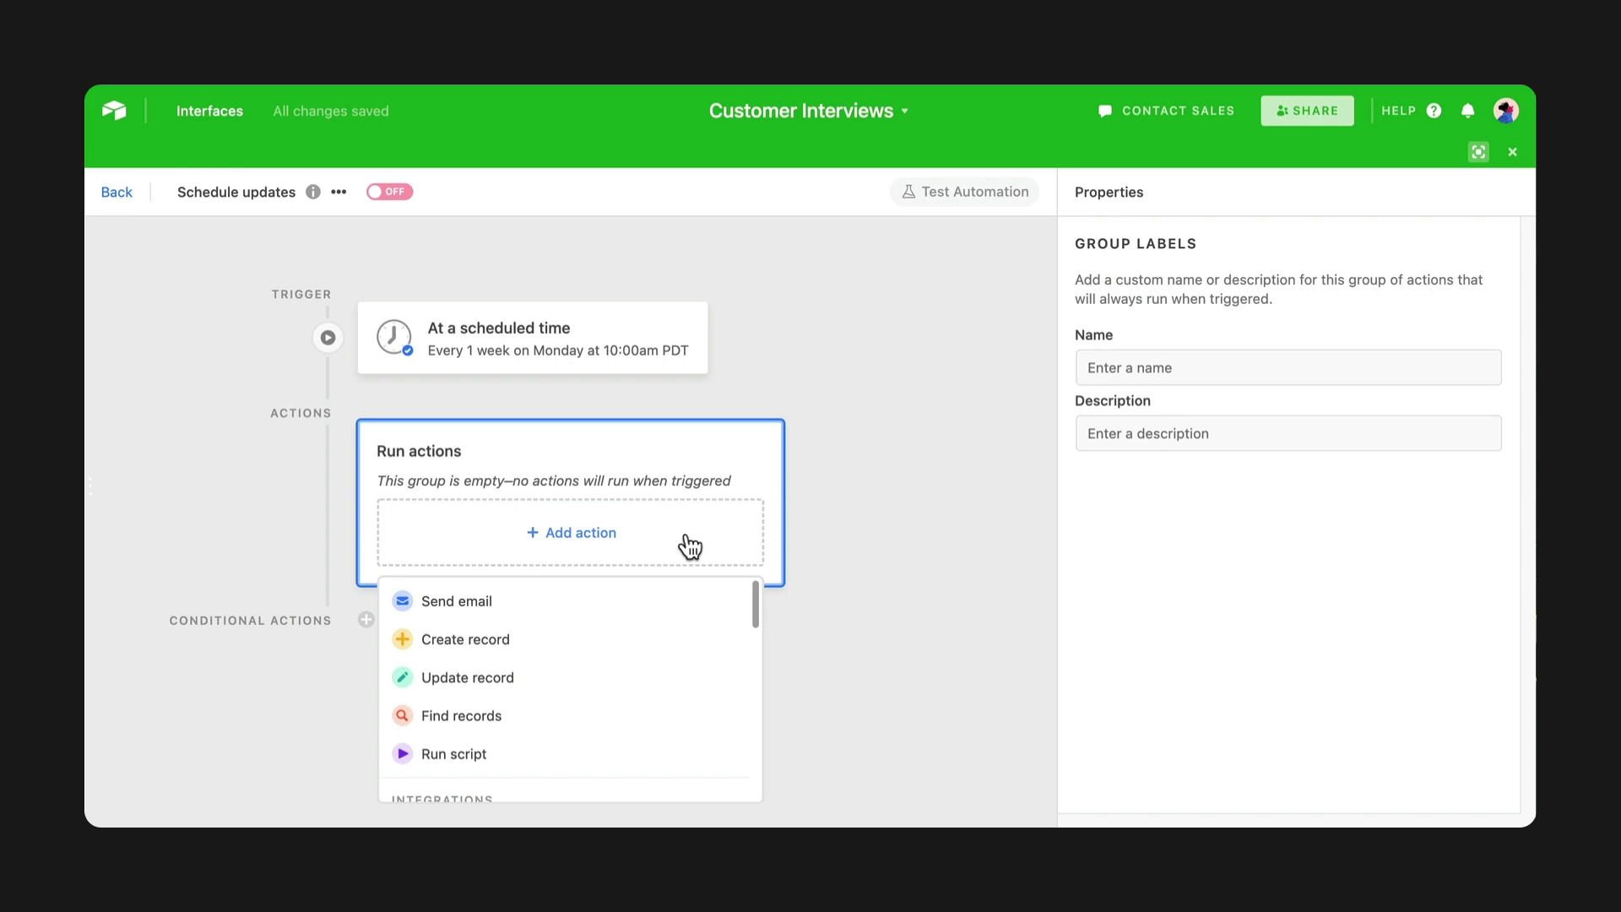
# Step: Add a Find records action that searches the Interviews table's Recently modified view
pyautogui.click(663, 716)
pyautogui.scroll(-3, 1249, 698)
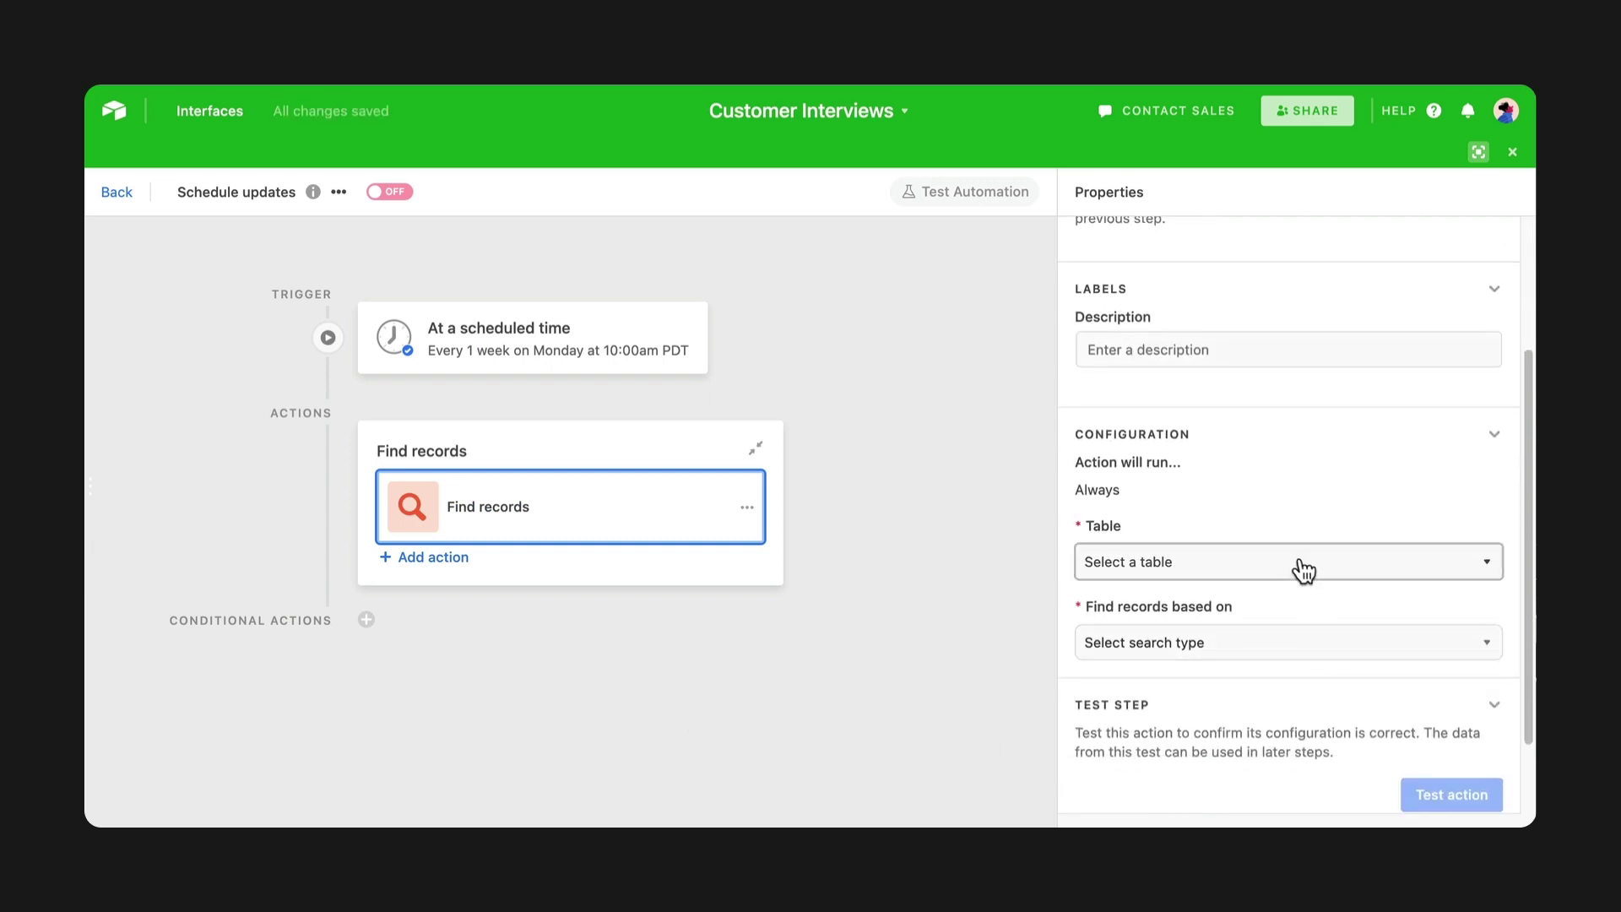
pyautogui.click(1298, 563)
pyautogui.click(1295, 634)
pyautogui.click(1296, 645)
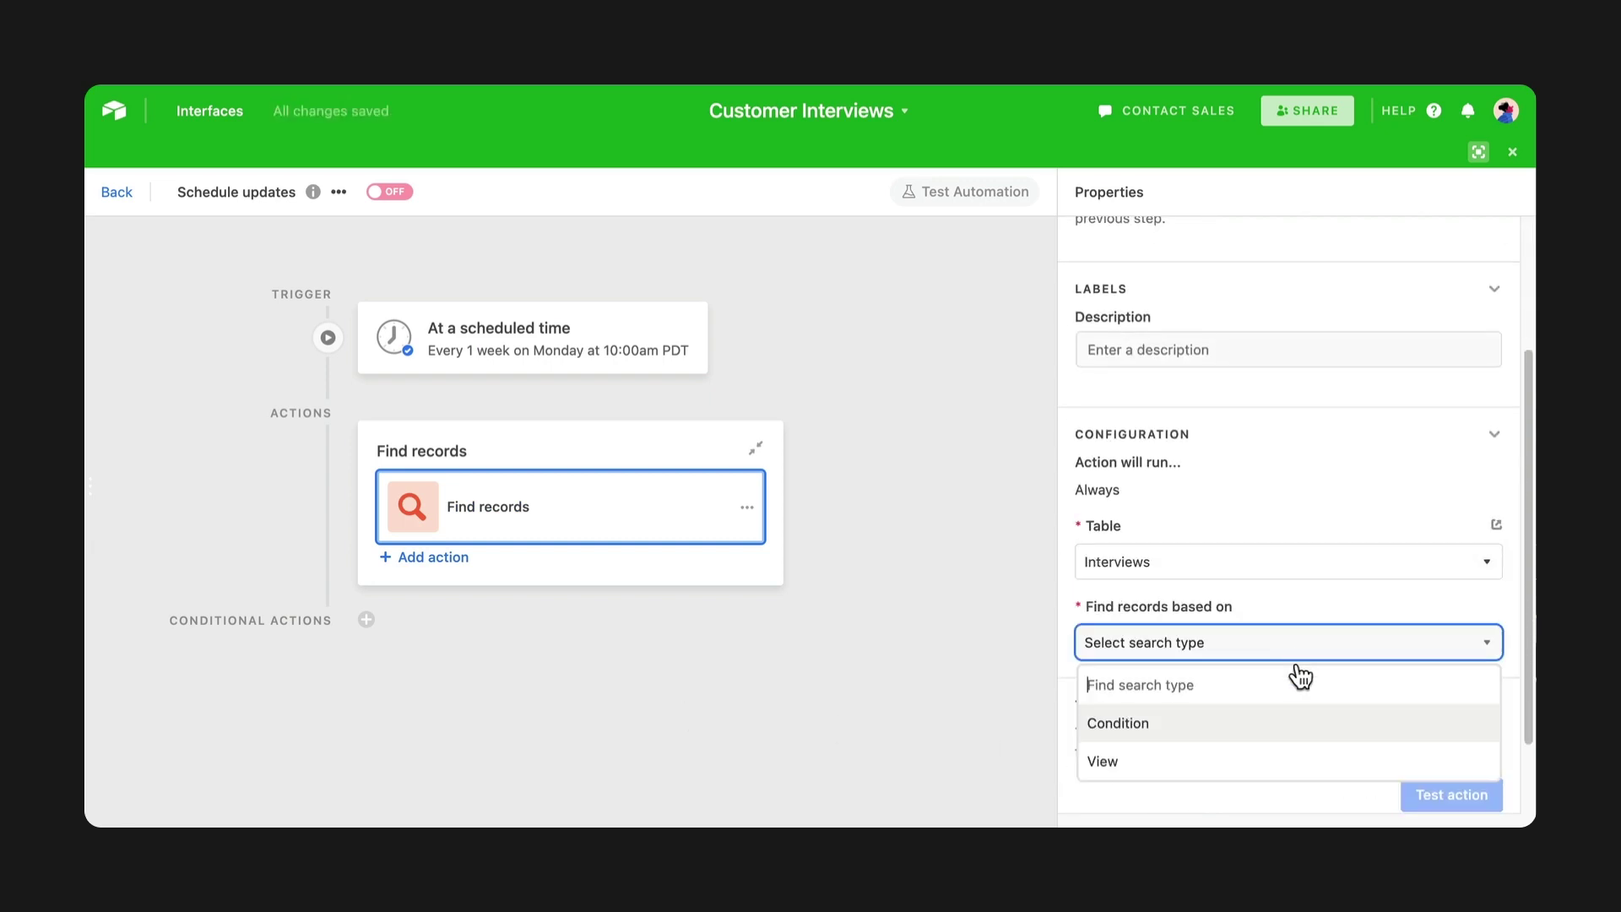
pyautogui.click(1297, 749)
pyautogui.click(1297, 728)
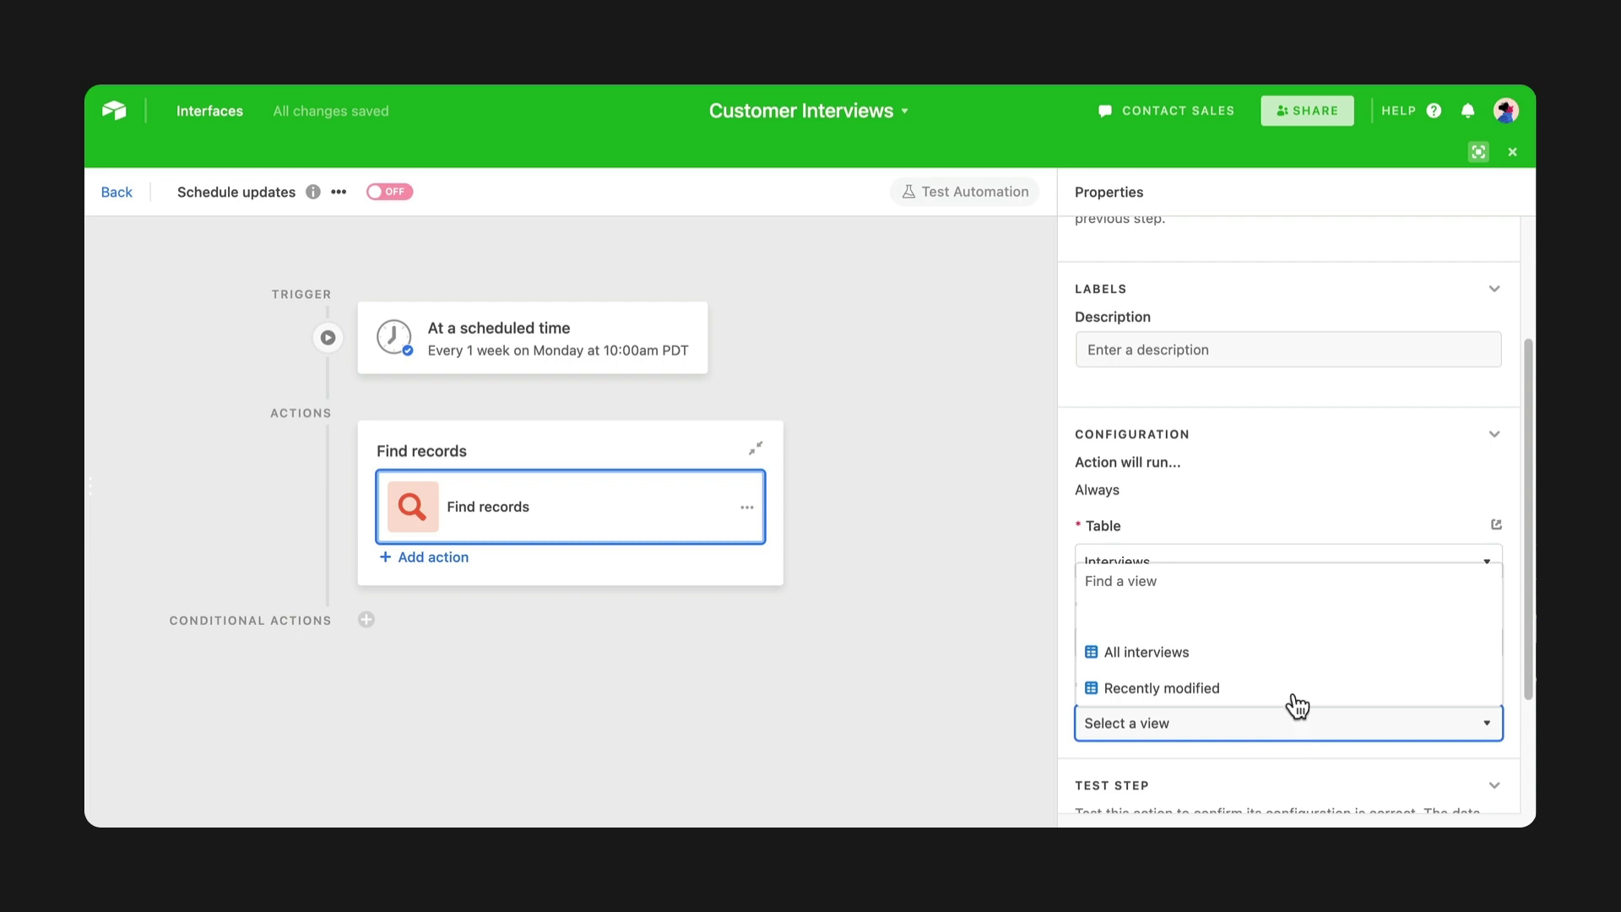
pyautogui.click(1295, 693)
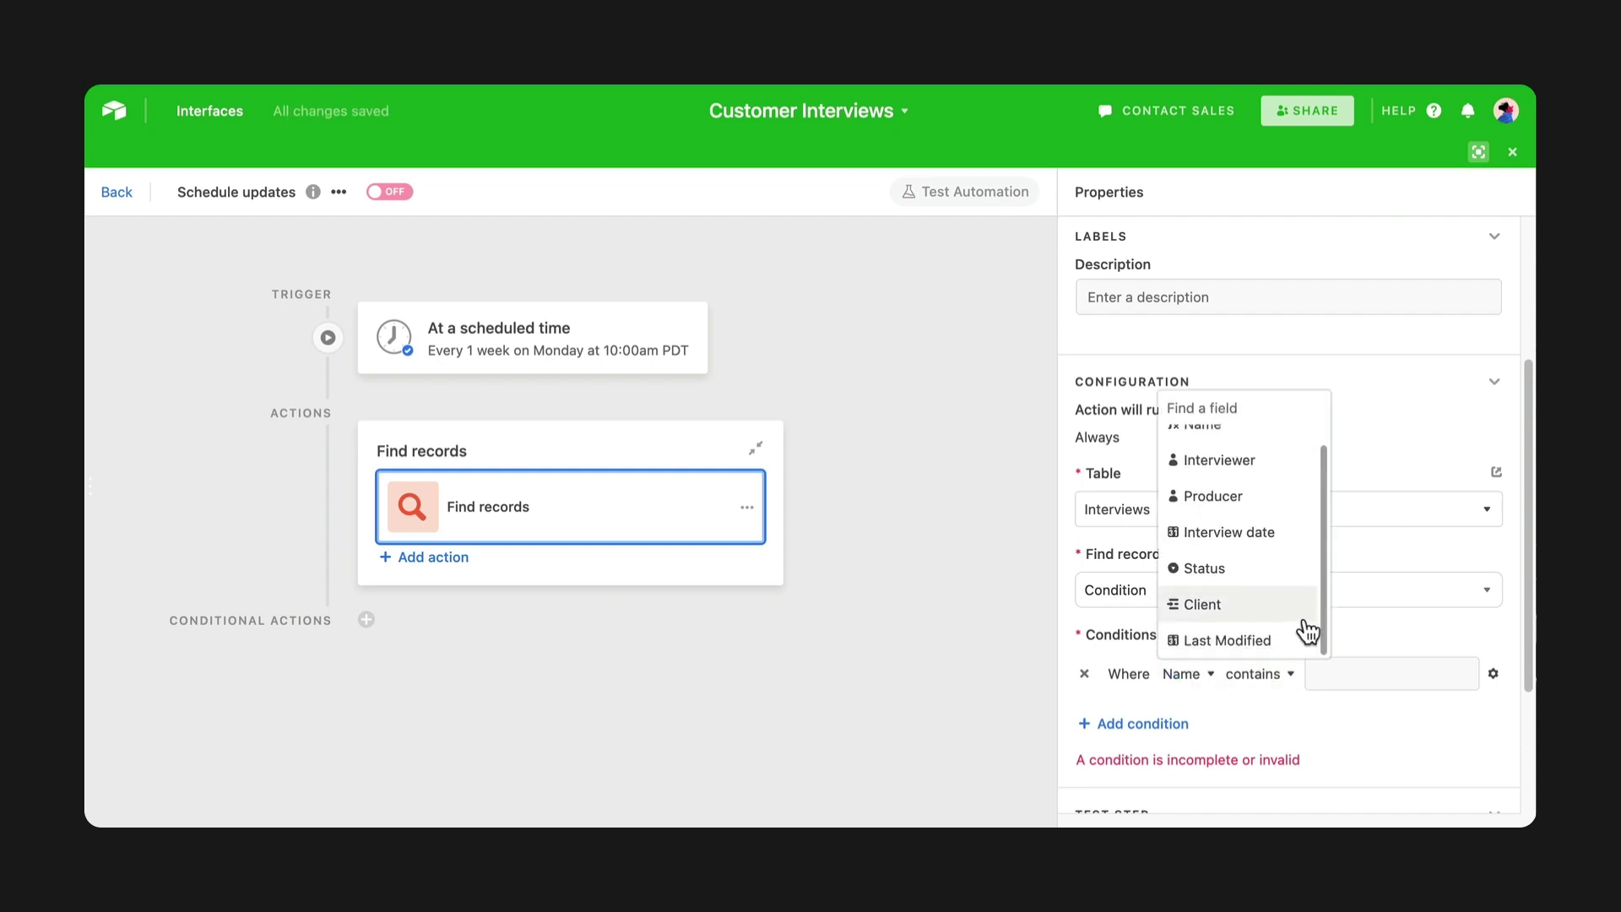
# Step: Set the find condition to Last Modified is within the past number of days
pyautogui.click(1314, 639)
pyautogui.click(1288, 674)
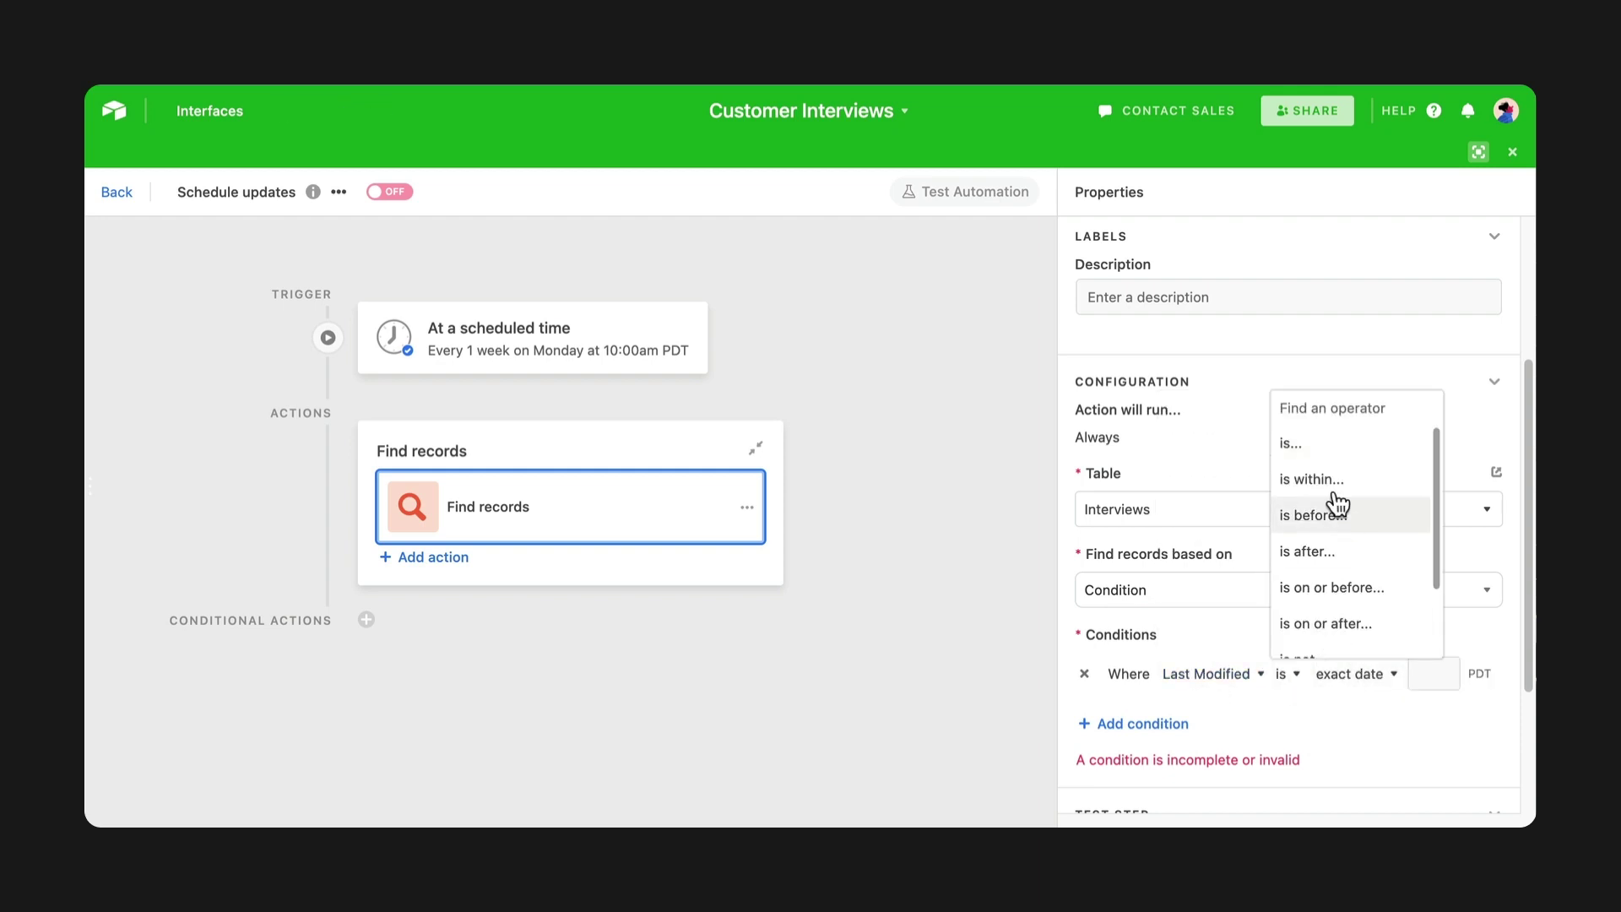
pyautogui.click(1317, 477)
pyautogui.click(1411, 673)
pyautogui.click(1406, 640)
pyautogui.write('7')
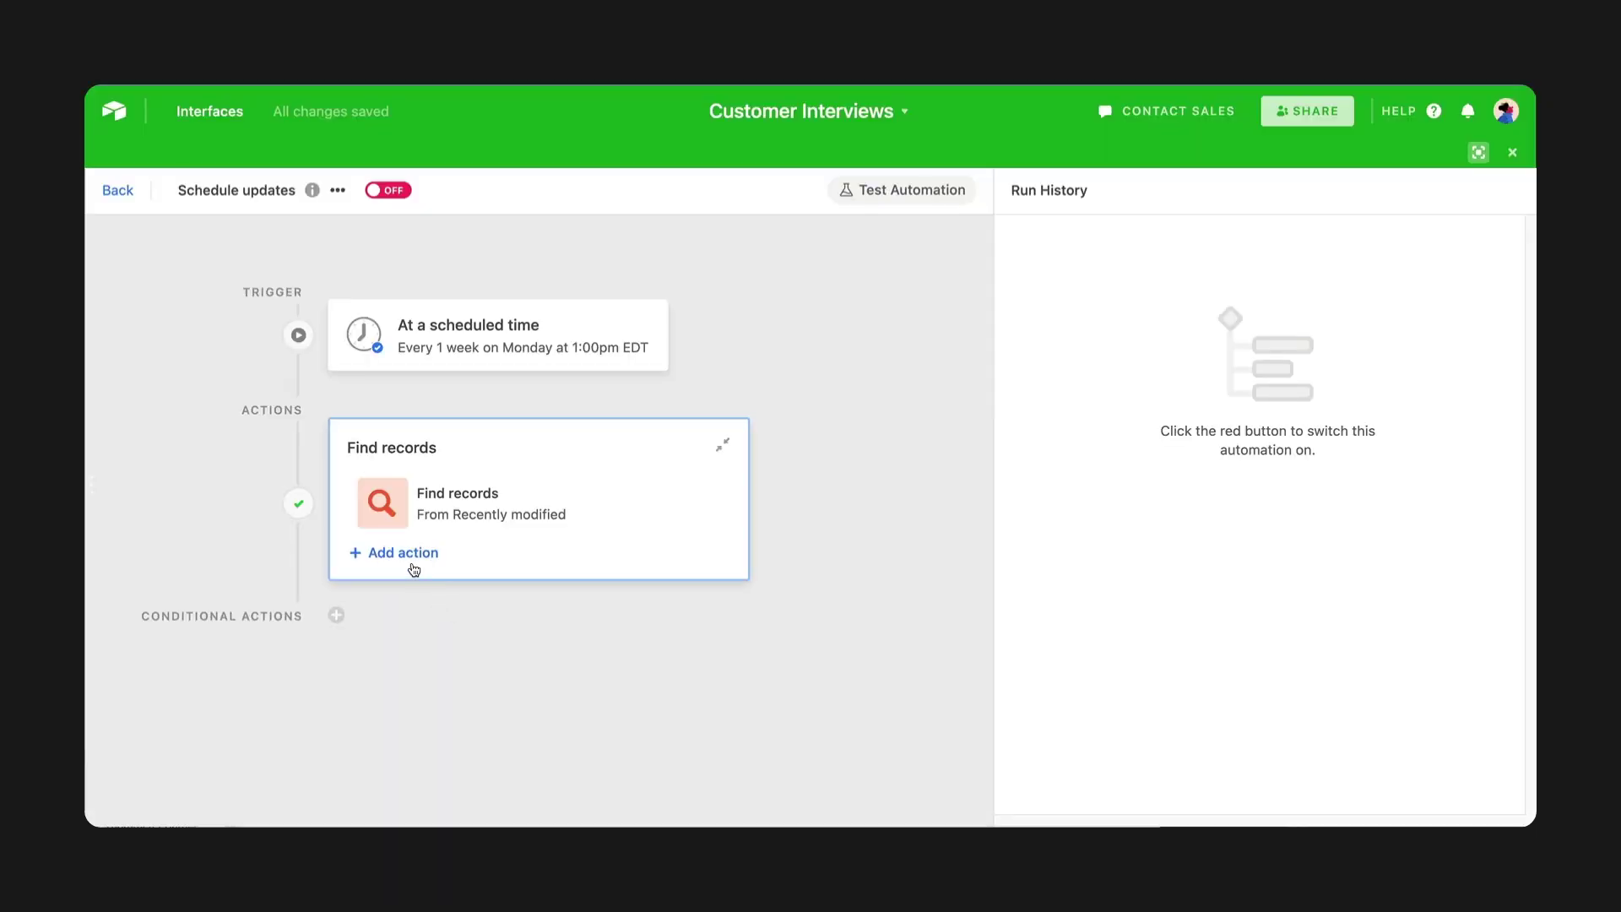
pyautogui.click(405, 554)
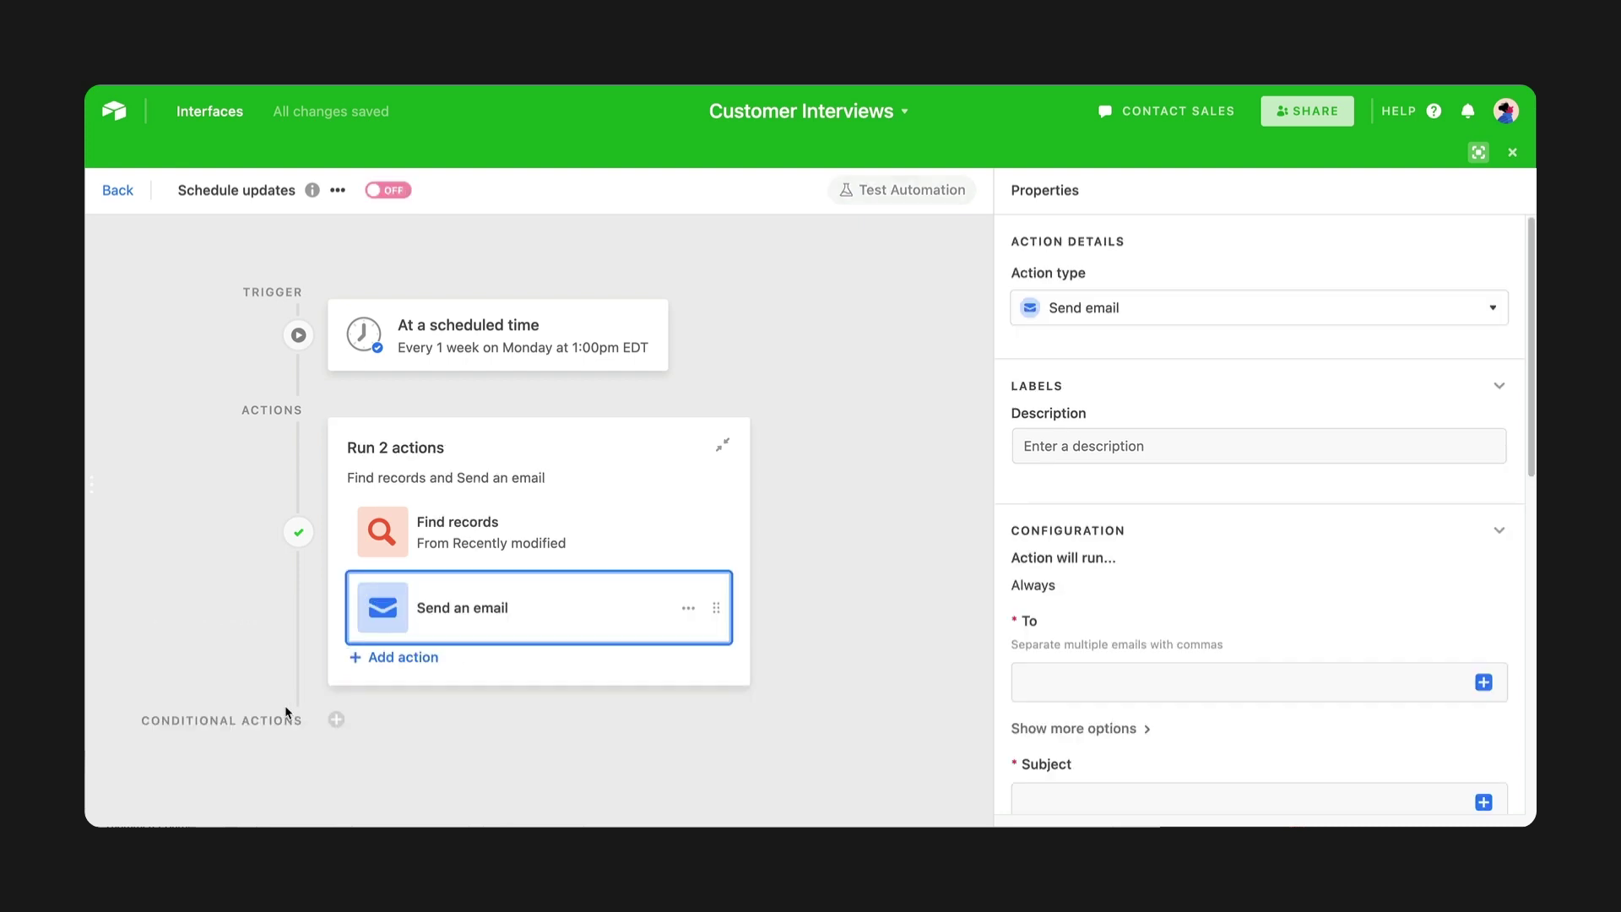
pyautogui.scroll(-1, 1380, 572)
pyautogui.scroll(-4, 1381, 576)
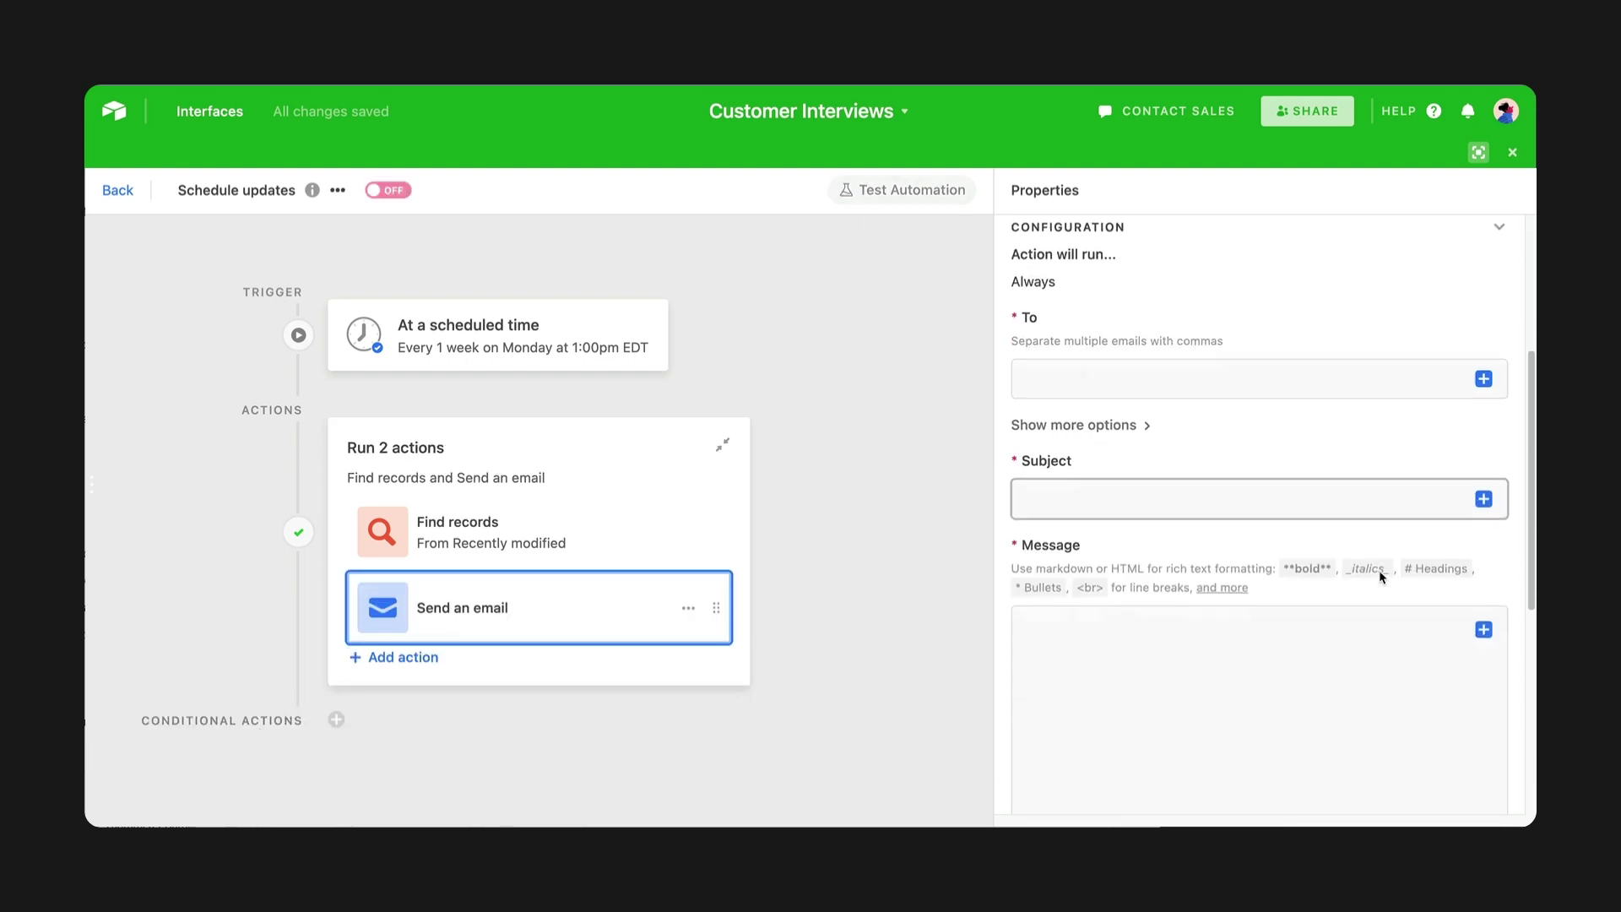
# Step: Enter the email recipients and insert the Find records step's records as a grid
pyautogui.click(1178, 387)
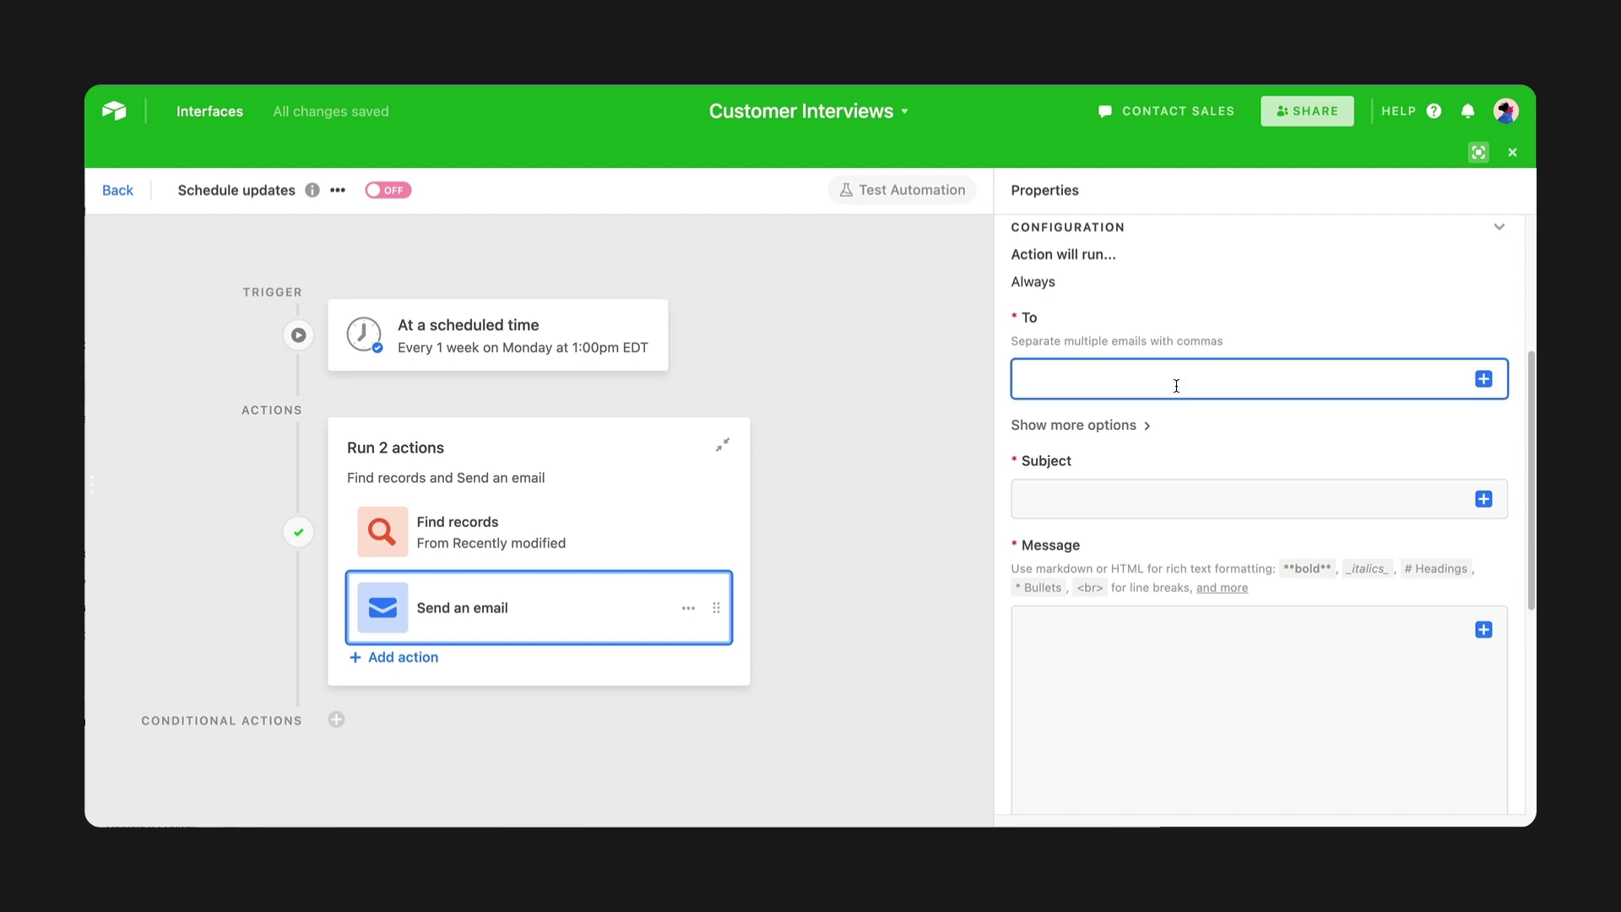
pyautogui.write('taylor@example.com, harley@example.com')
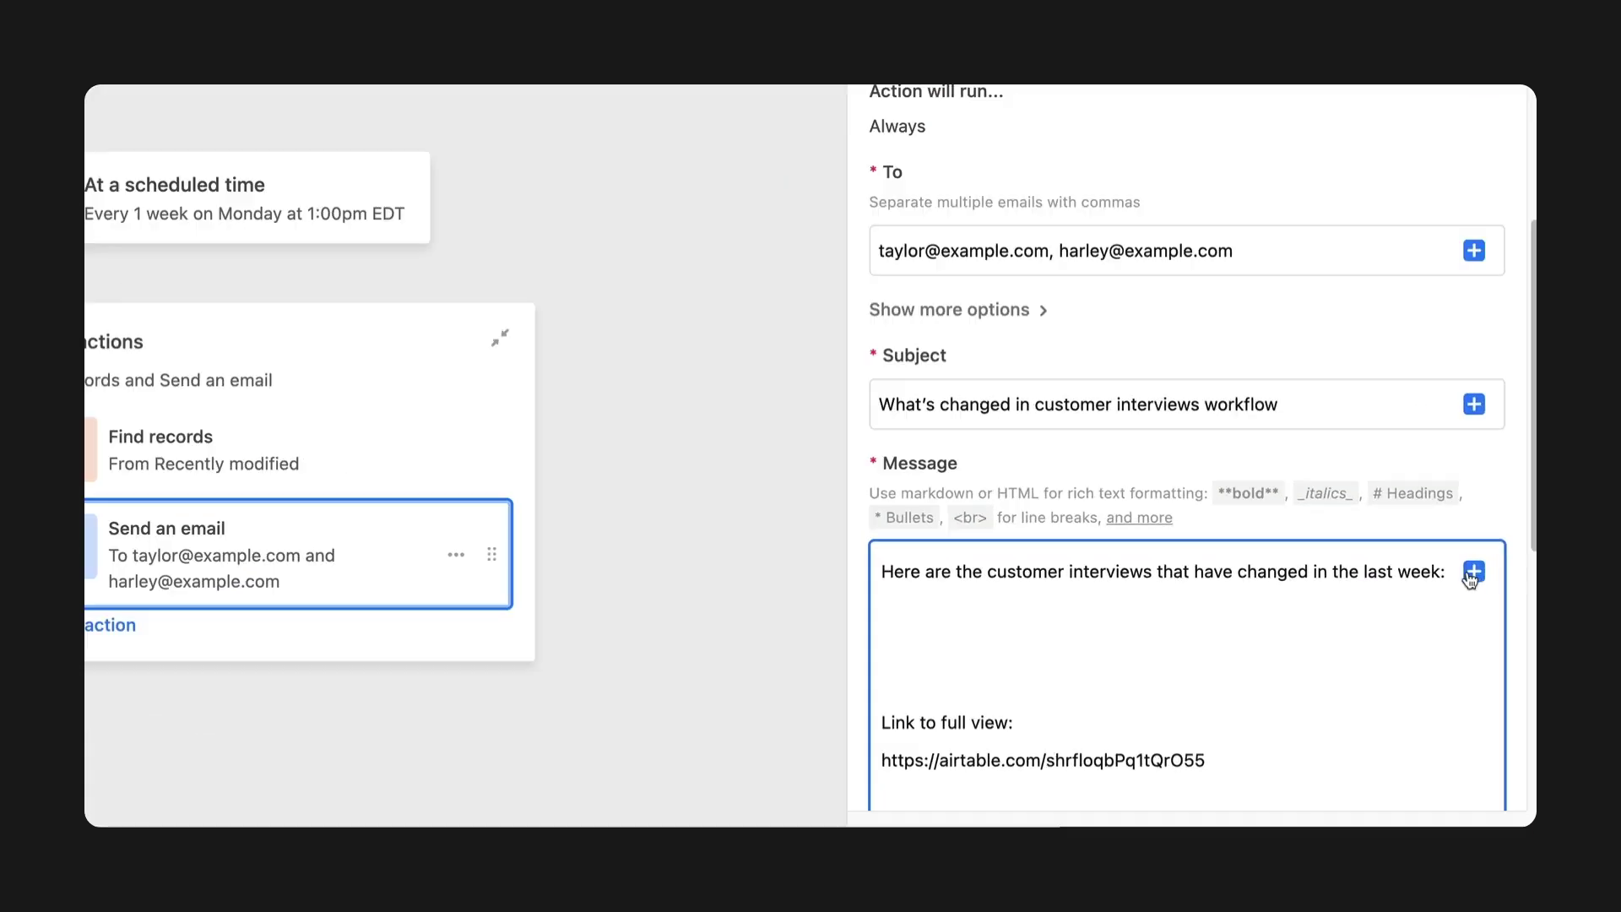
pyautogui.click(1483, 627)
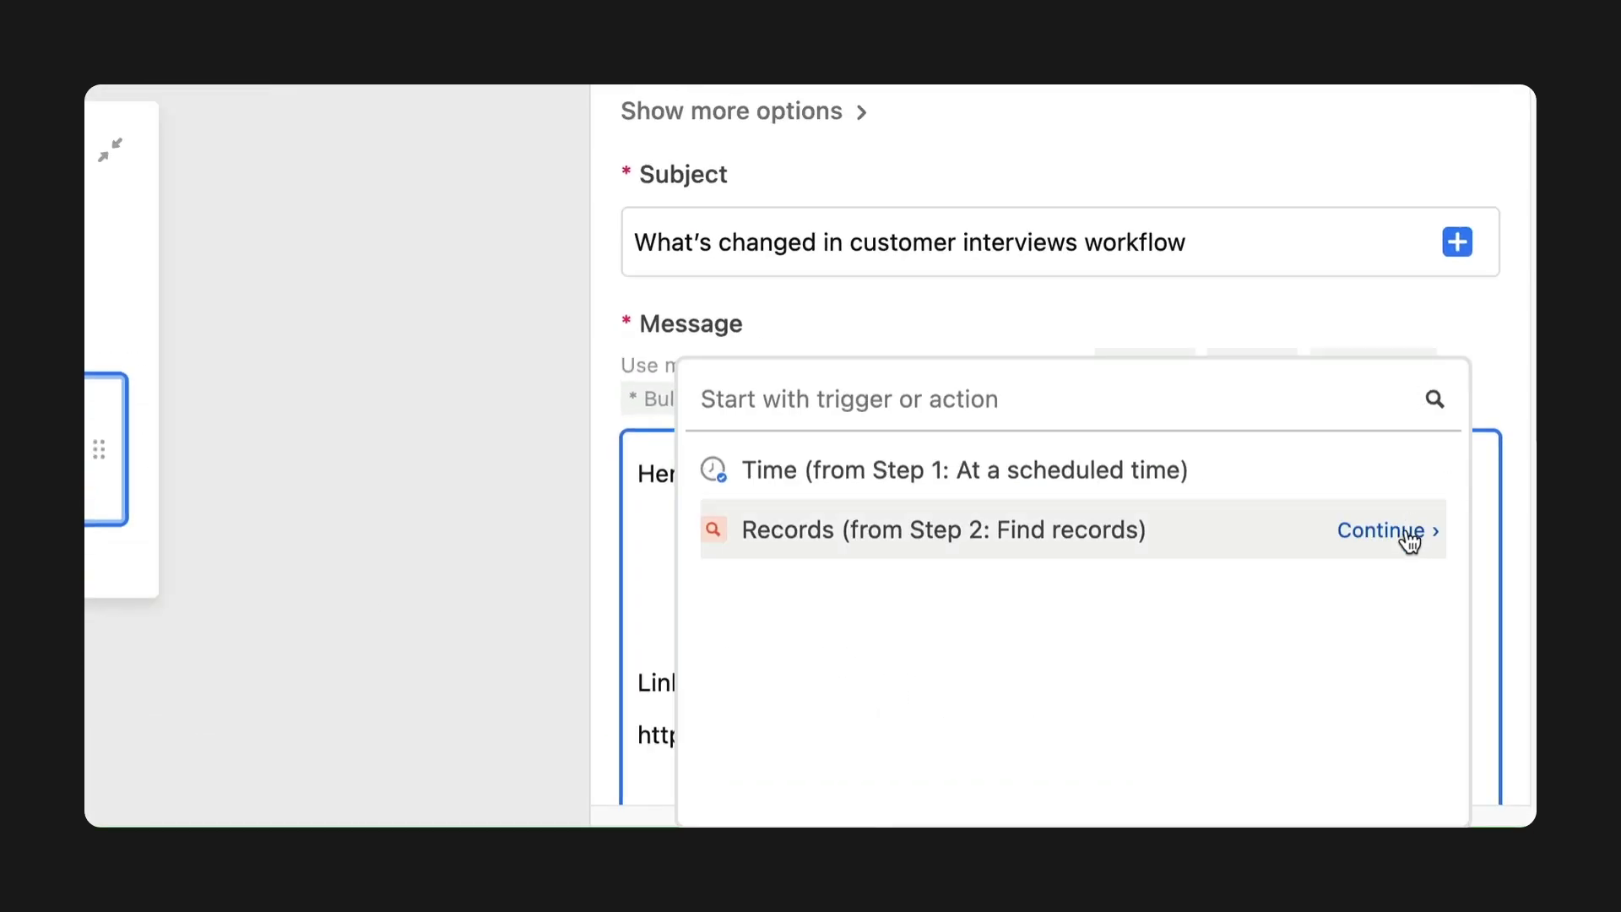
pyautogui.click(1454, 660)
pyautogui.click(1393, 512)
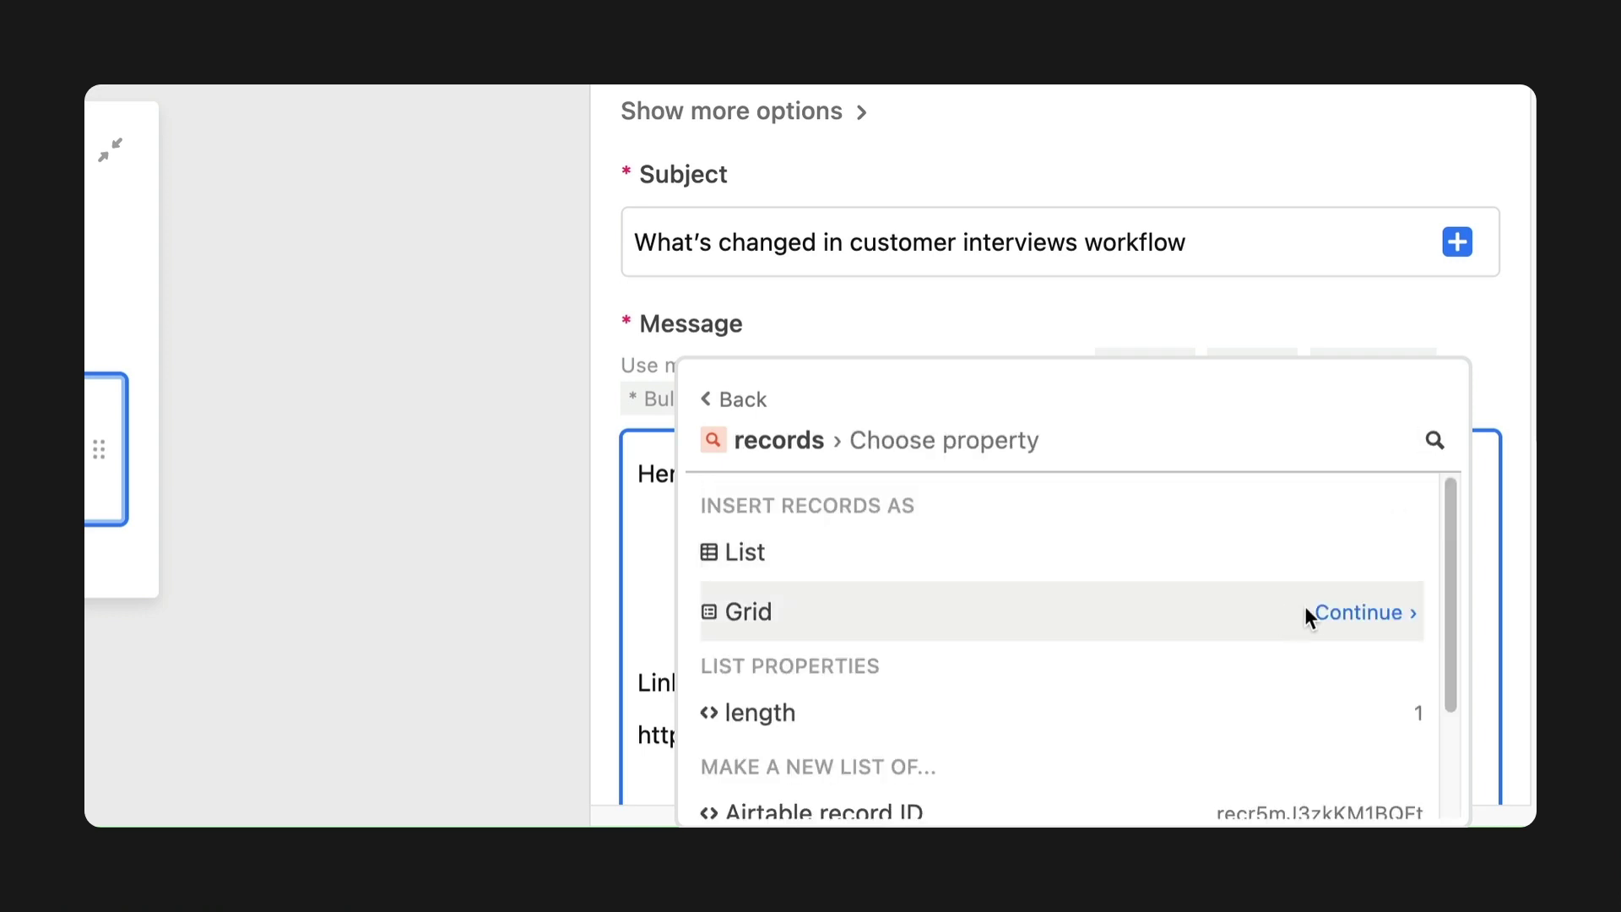
pyautogui.click(1311, 612)
# Step: Include Name, Interview date and Status in the grid, then generate an email preview
pyautogui.click(713, 548)
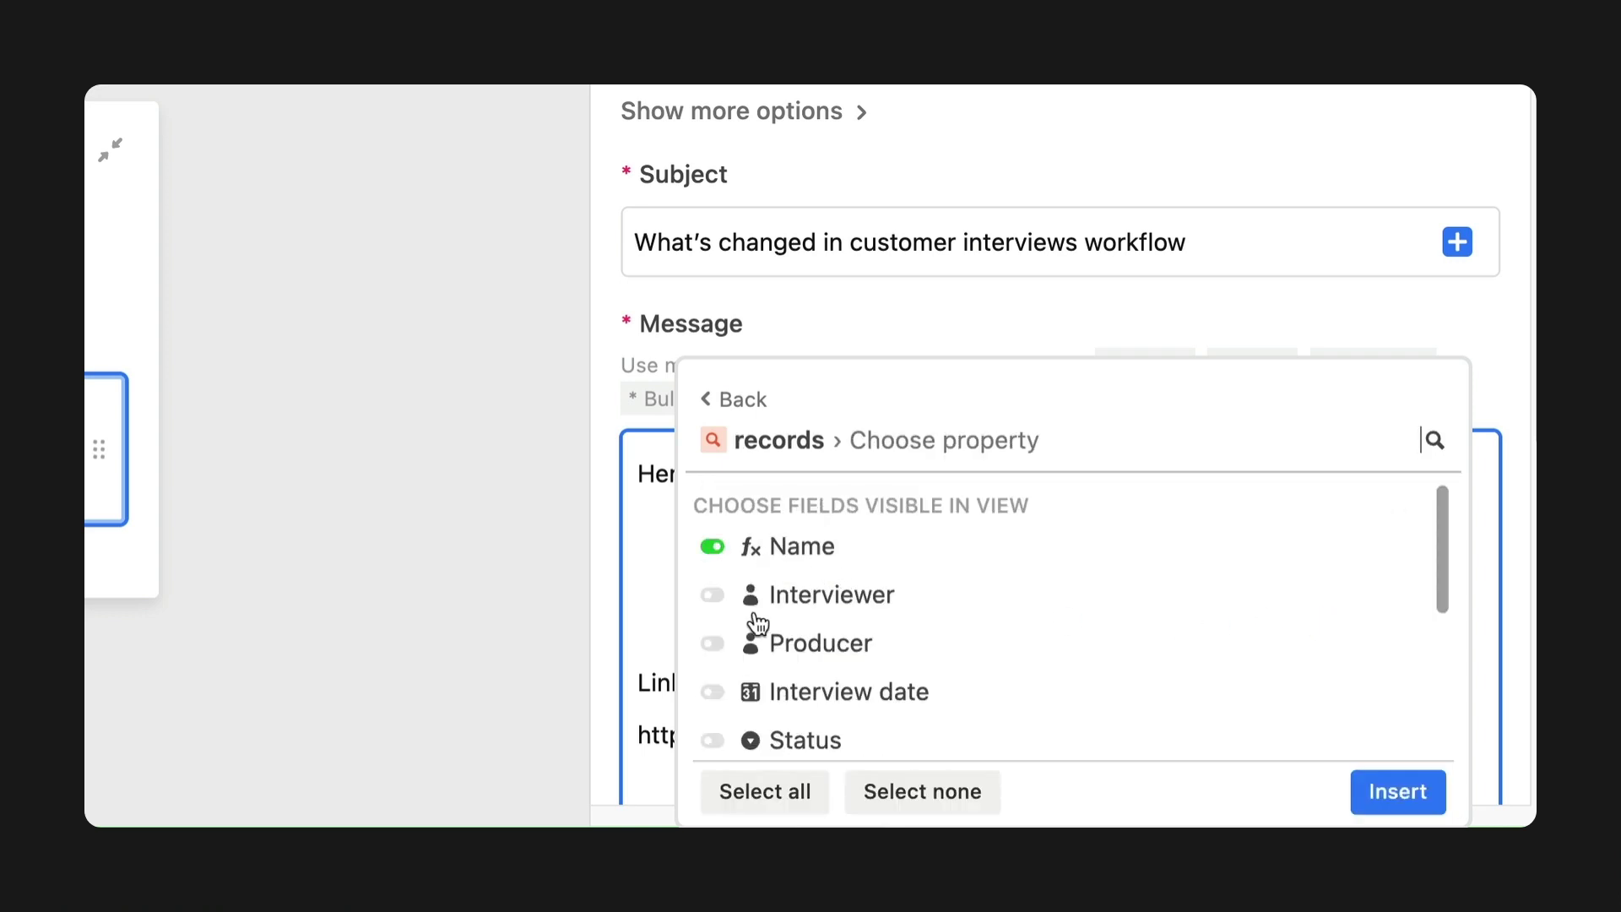
pyautogui.click(718, 695)
pyautogui.click(713, 741)
pyautogui.click(1398, 791)
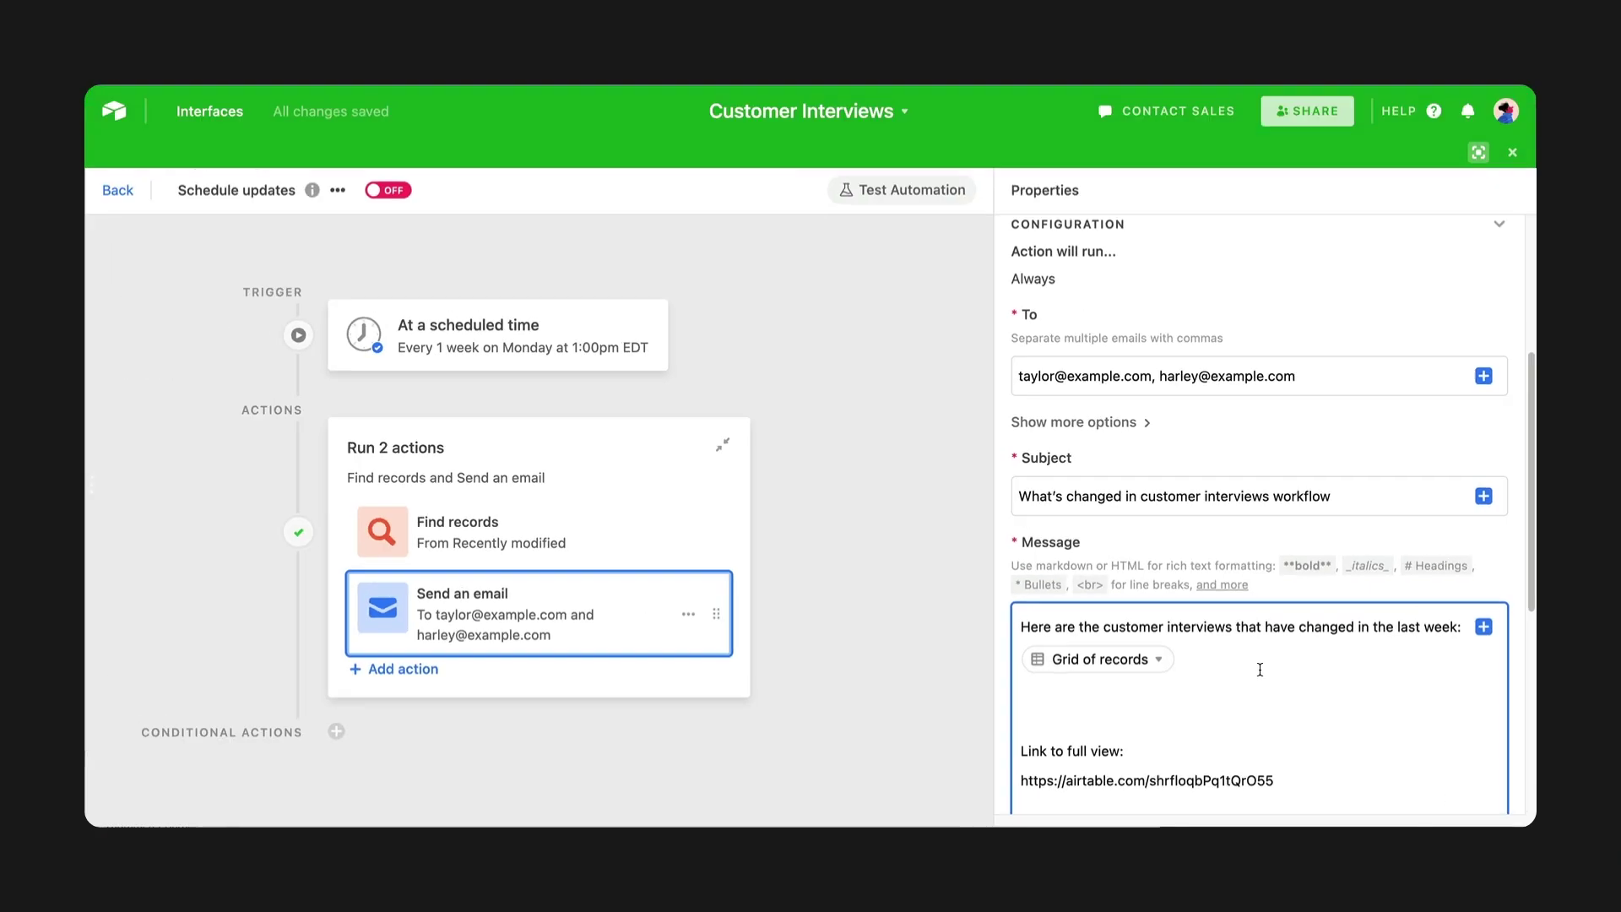
pyautogui.scroll(-5, 1262, 680)
pyautogui.click(1288, 705)
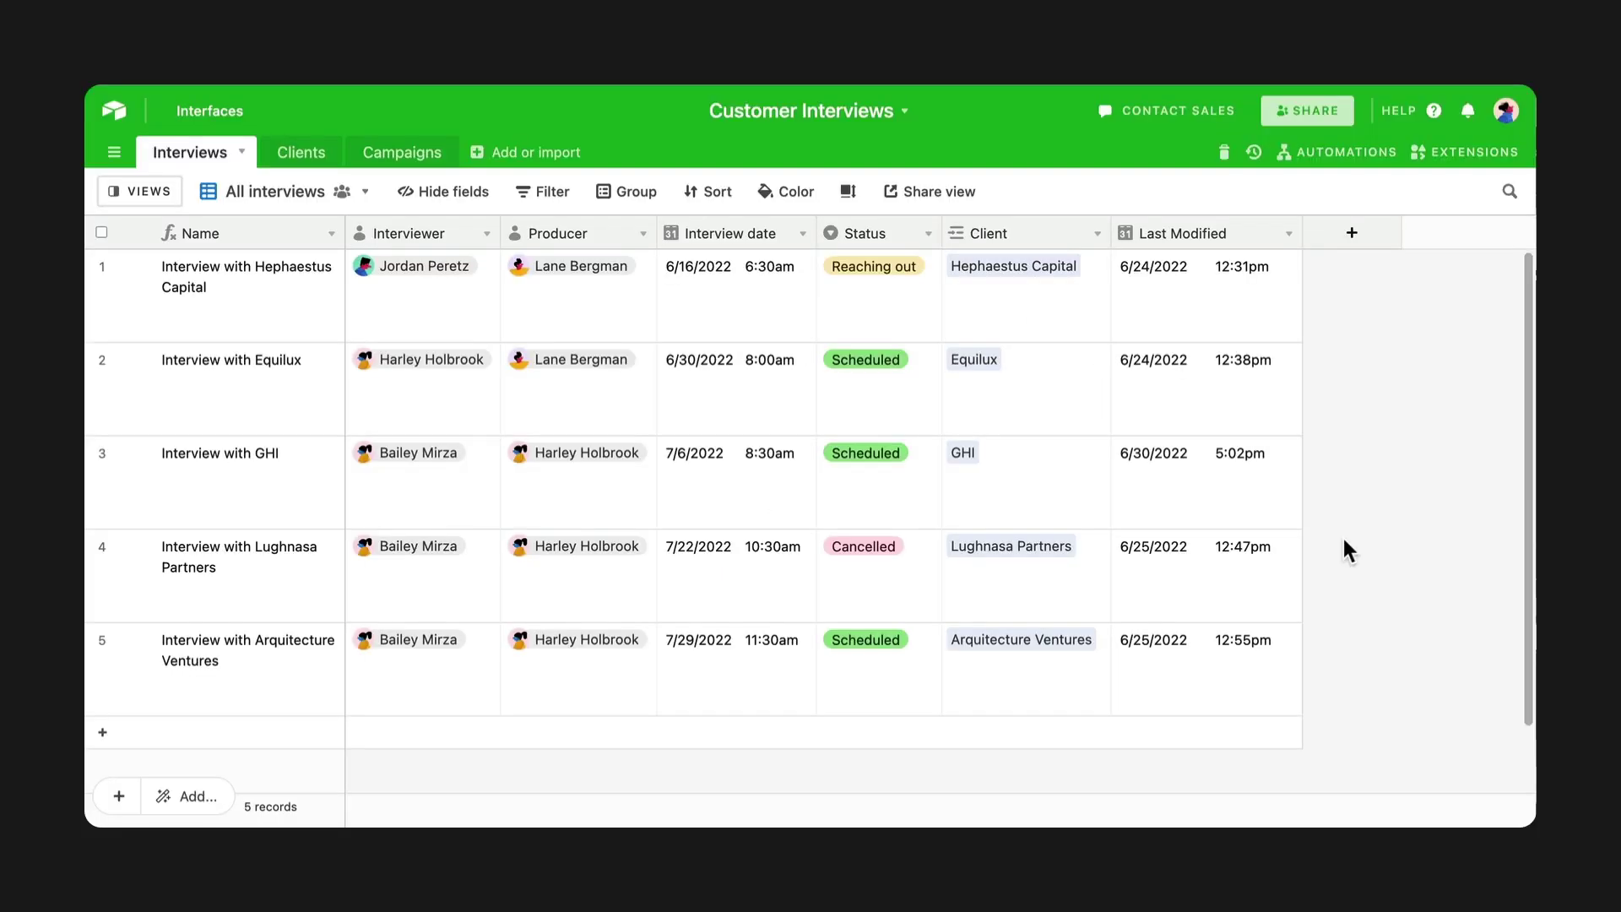
# Step: Go to the base's Interfaces page
pyautogui.click(243, 113)
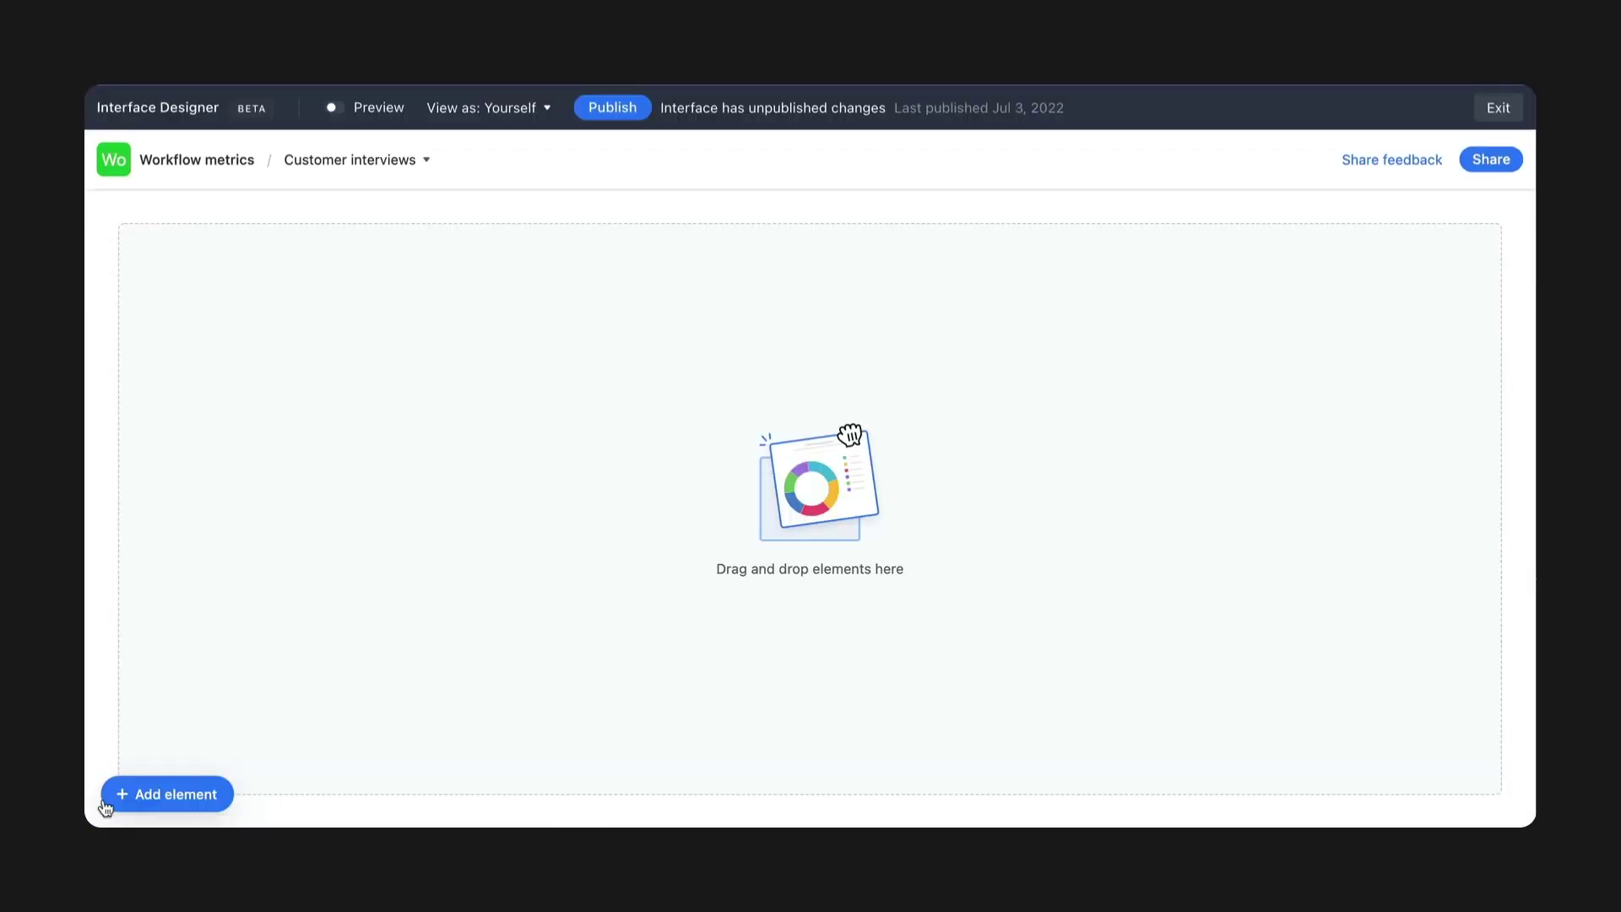
# Step: Place a Number card at the top left counting interviews by status
pyautogui.click(108, 804)
pyautogui.scroll(-3, 398, 695)
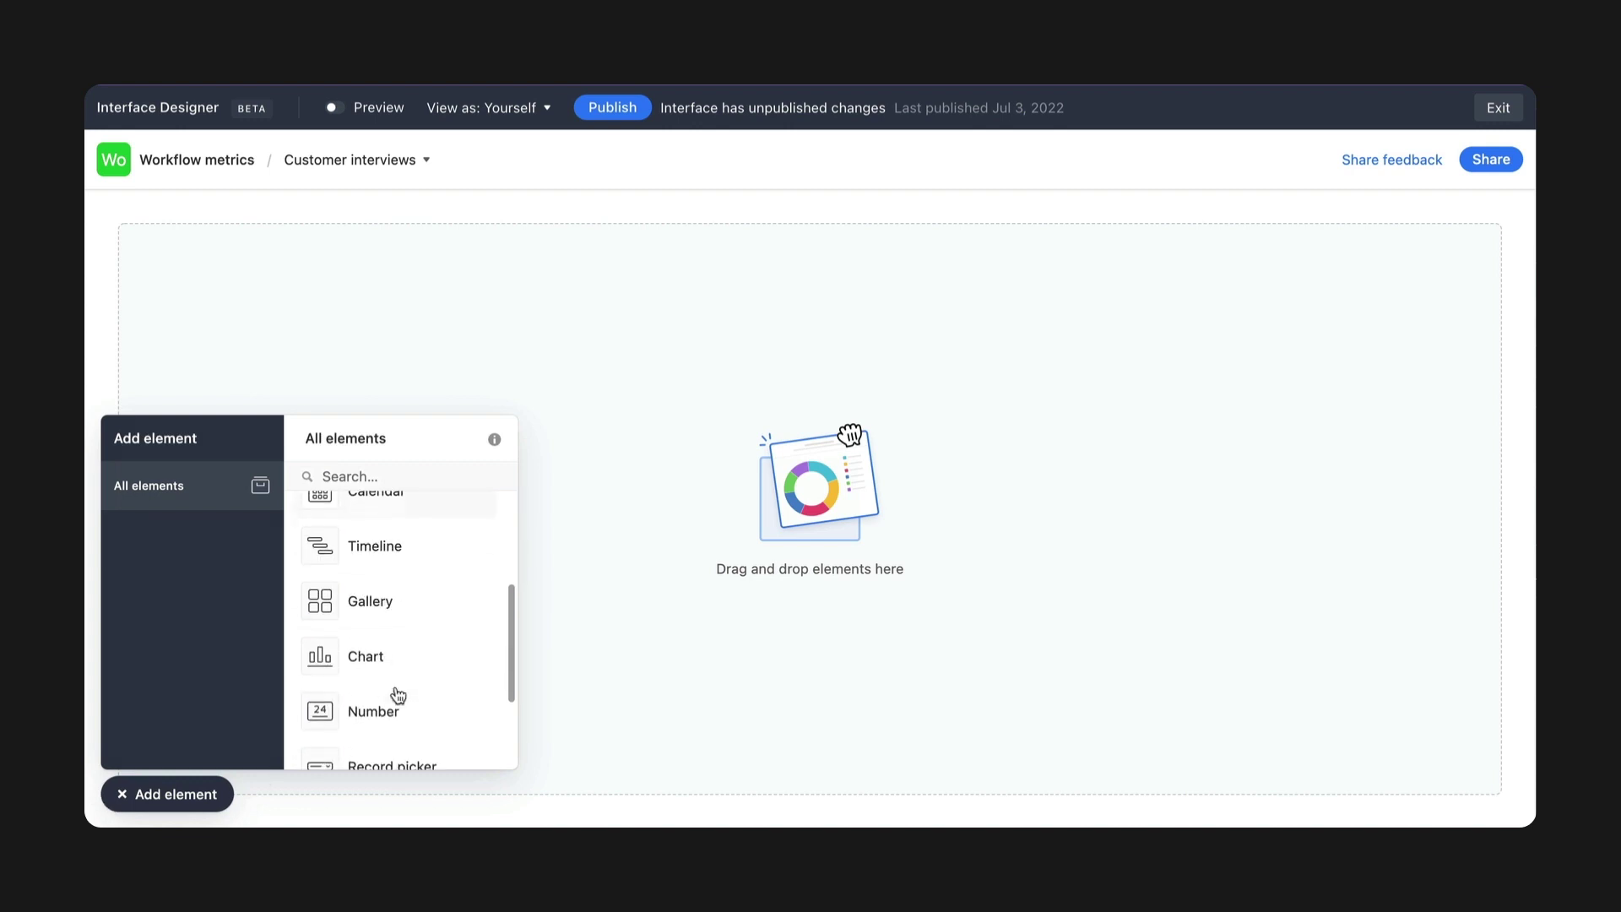
pyautogui.scroll(-2, 402, 665)
pyautogui.click(379, 640)
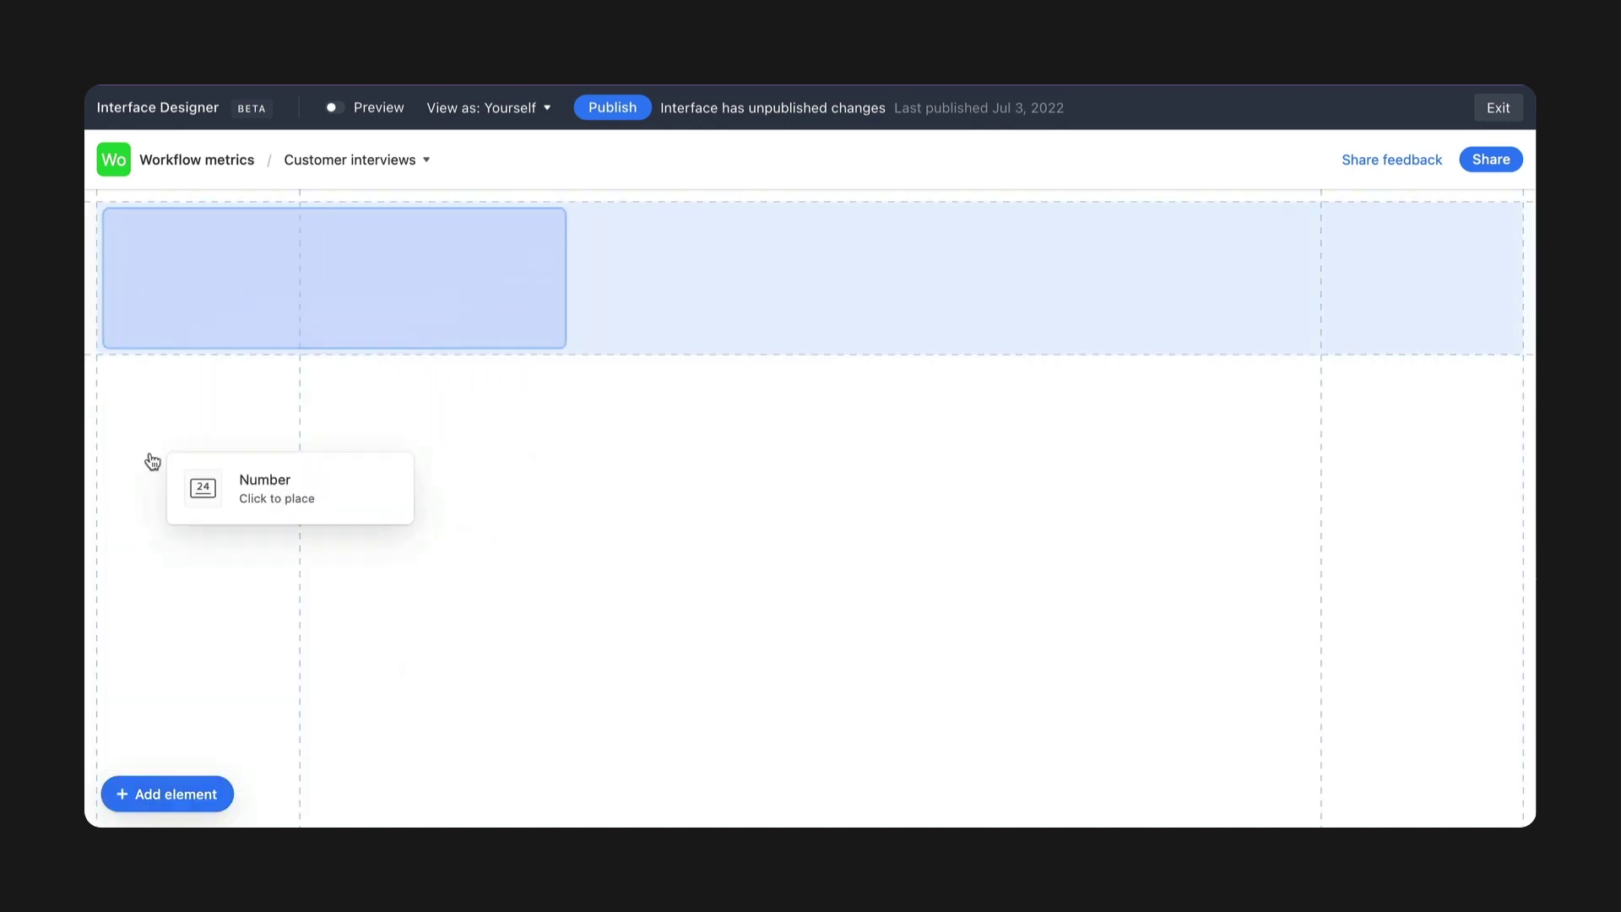
pyautogui.click(326, 403)
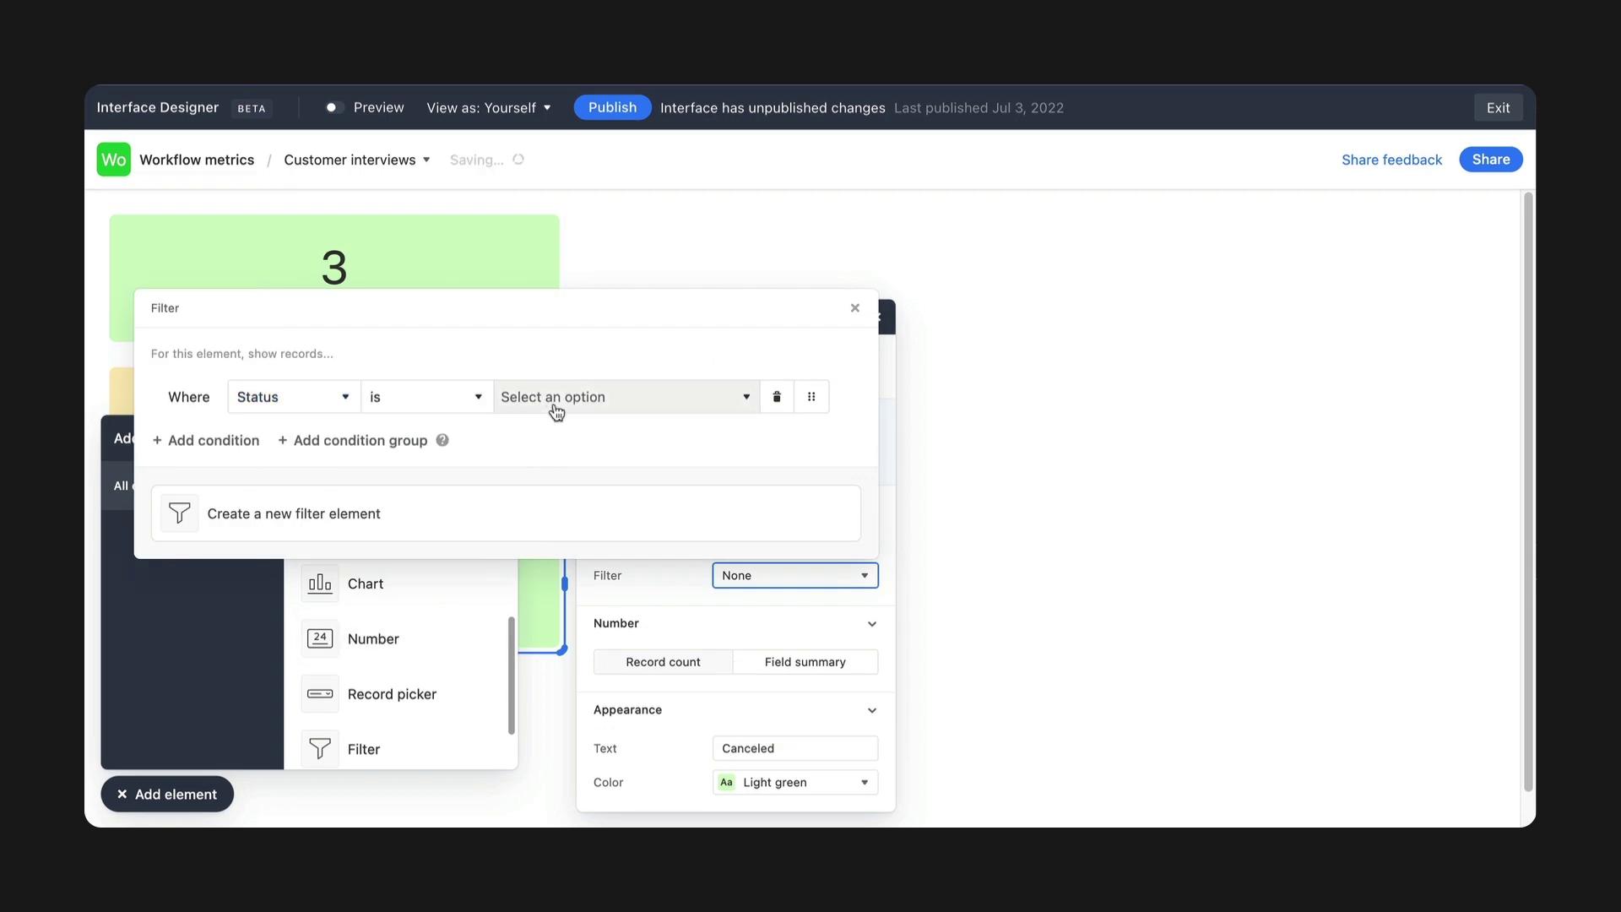
pyautogui.click(558, 400)
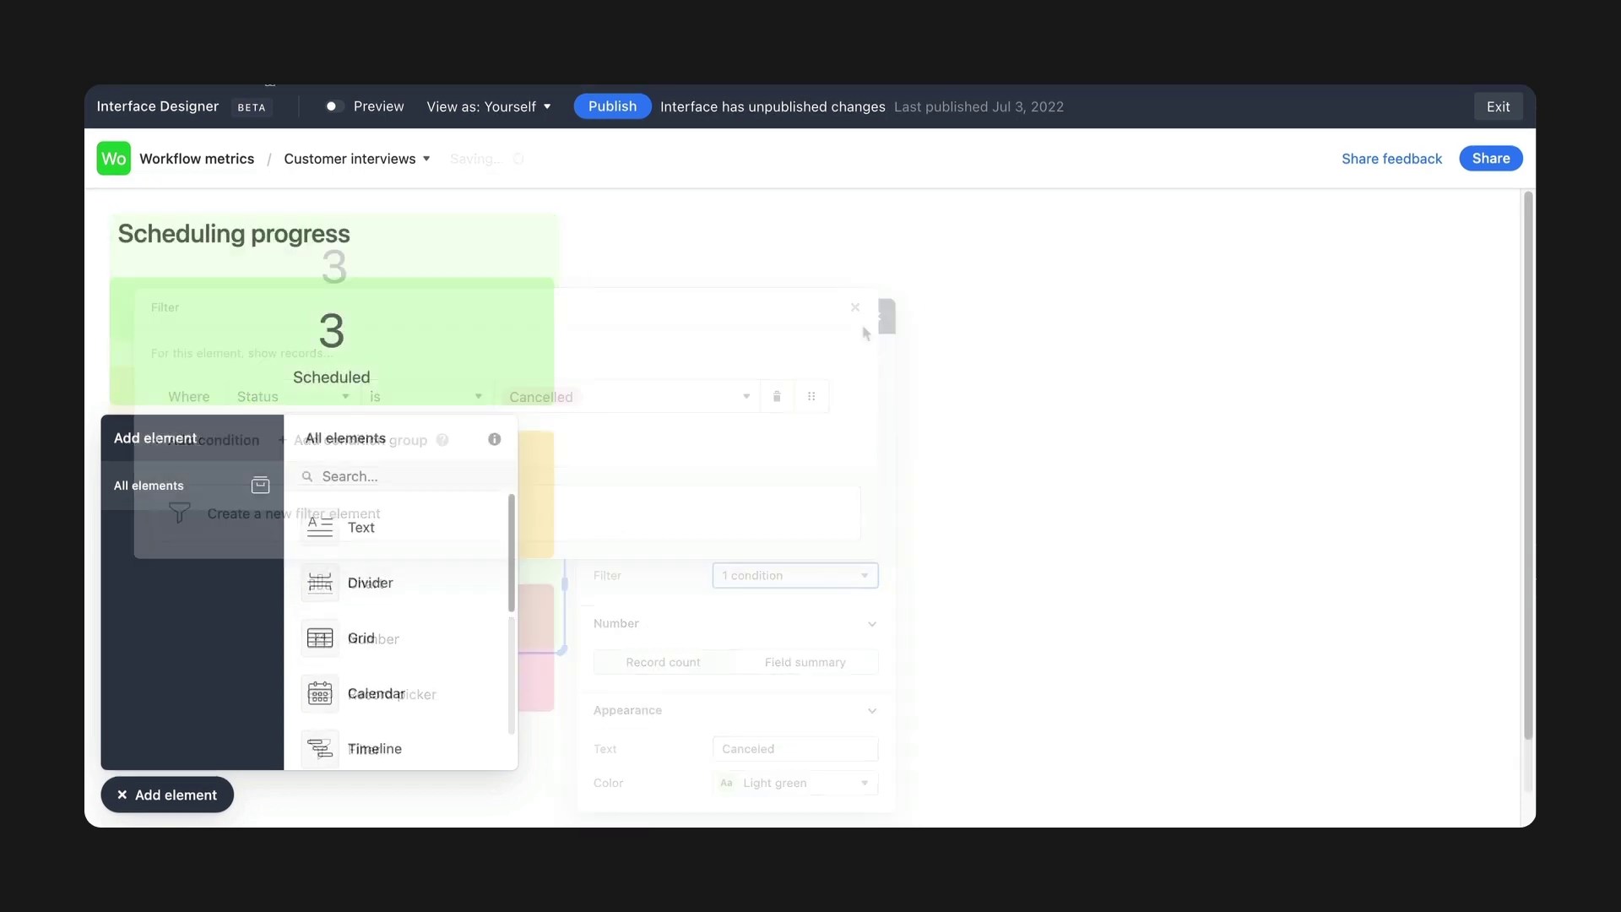
# Step: Add the Upcoming interviews calendar and filter the grid to the past 7 days
pyautogui.click(381, 697)
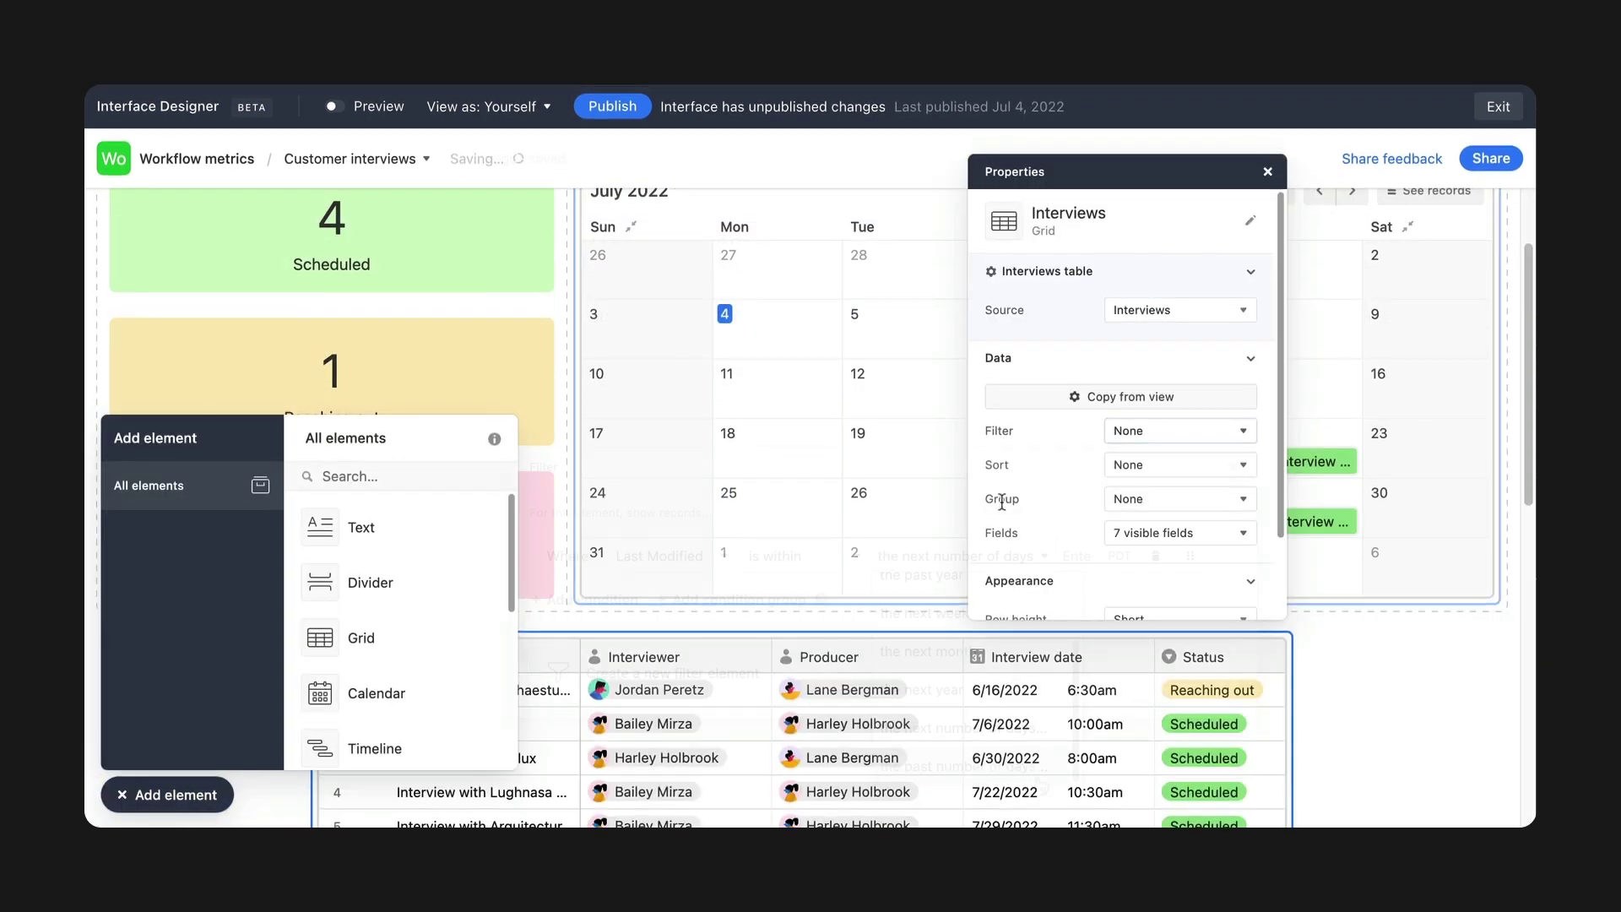
pyautogui.click(1076, 557)
pyautogui.write('7')
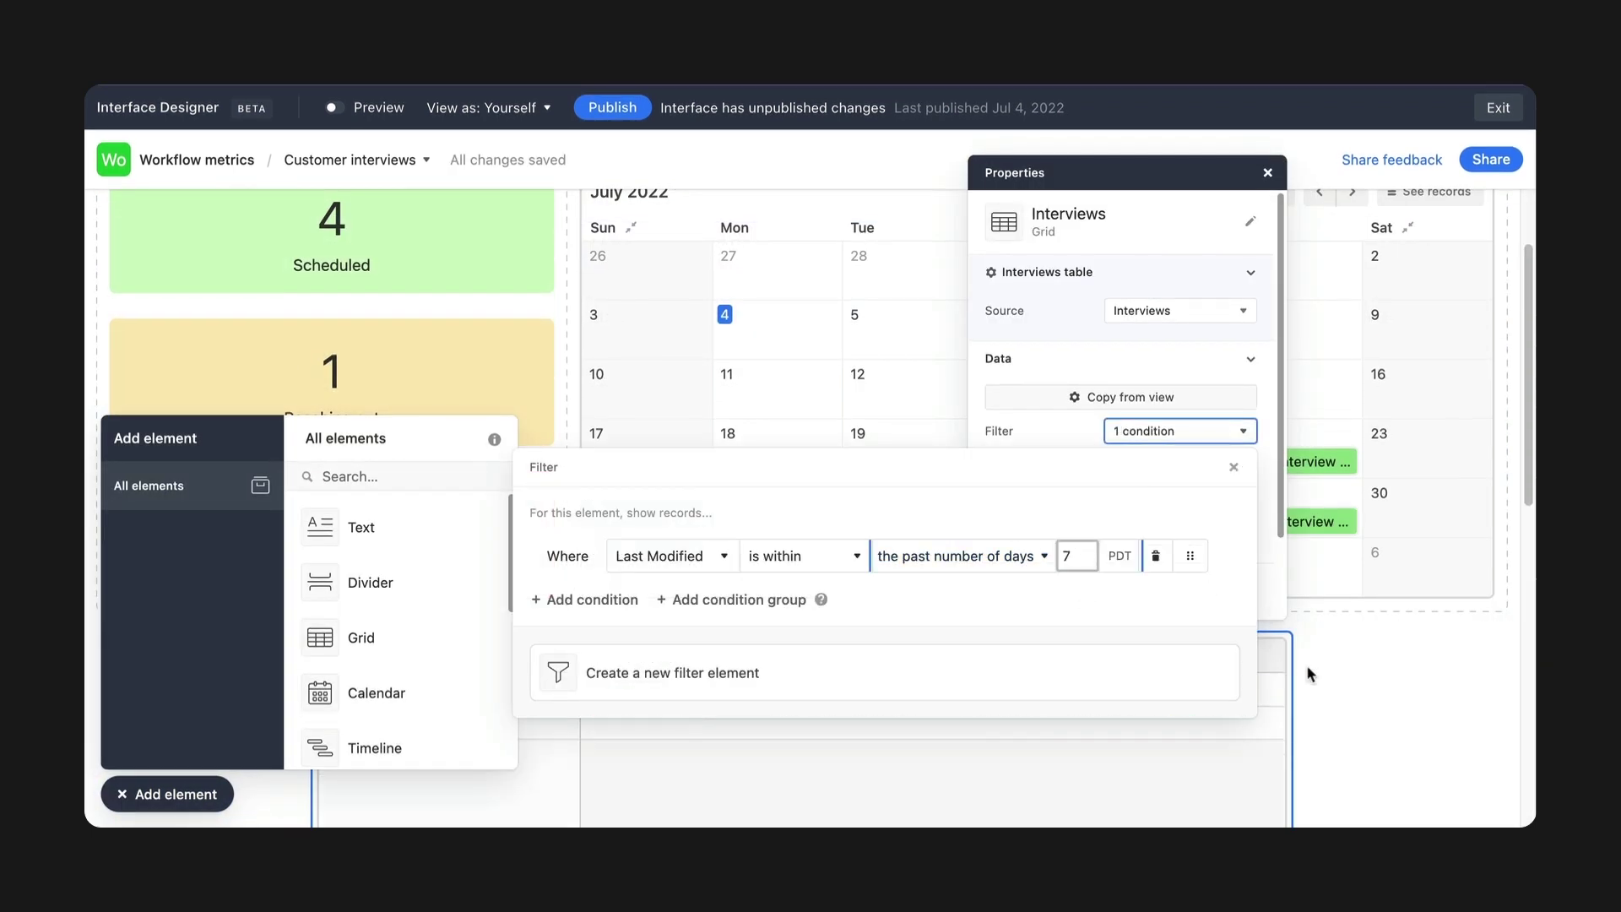
pyautogui.click(1348, 683)
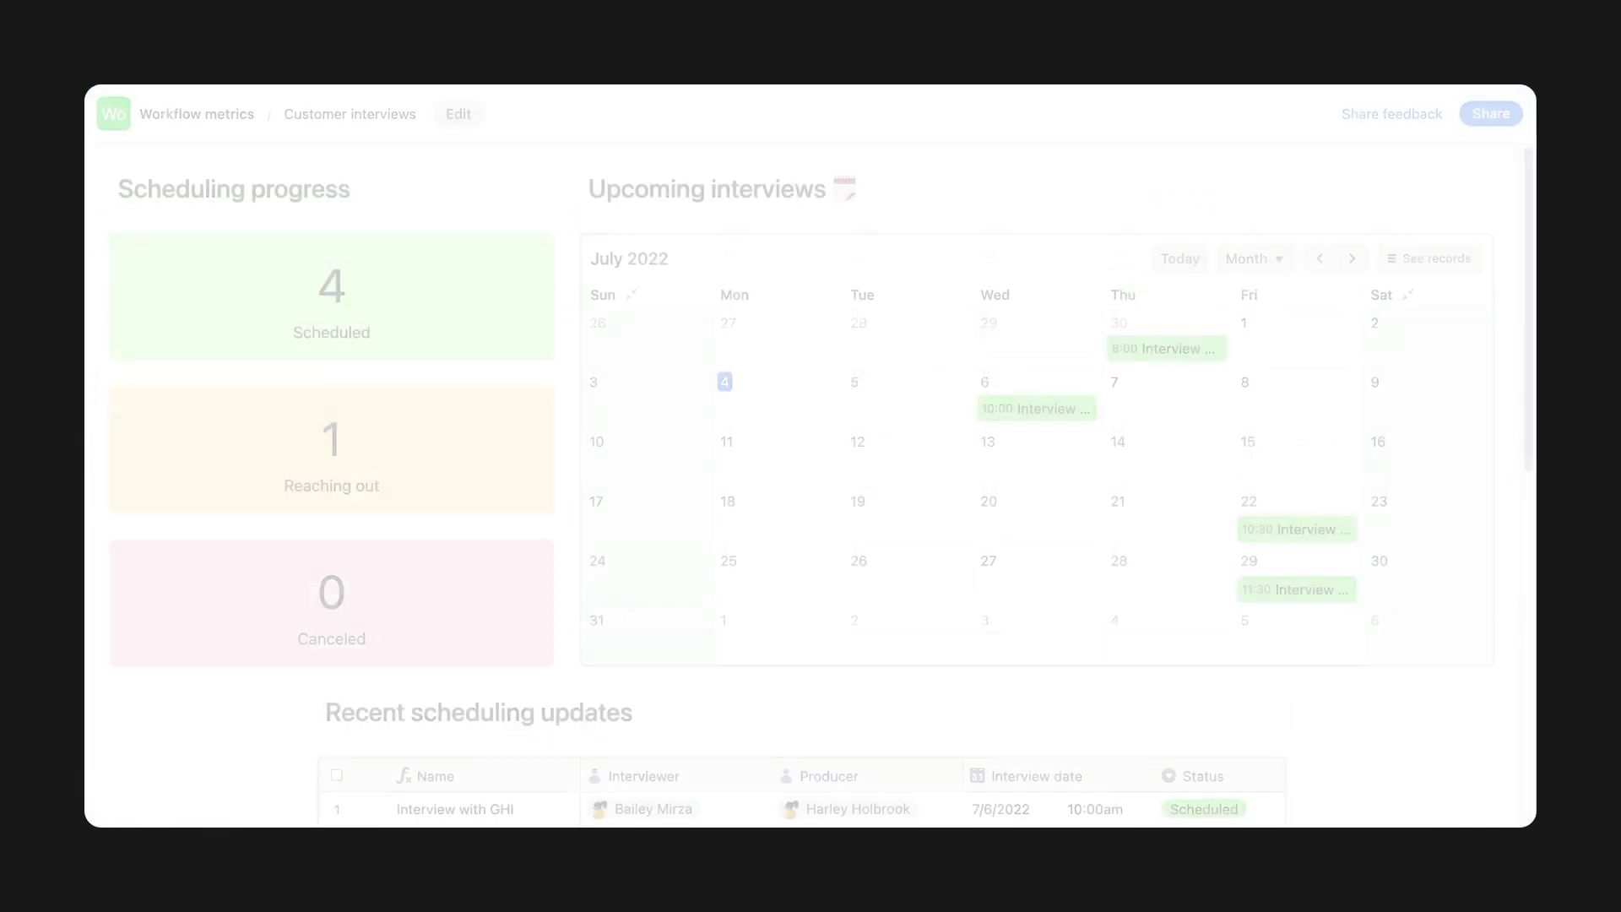
pyautogui.scroll(-2, 811, 508)
pyautogui.scroll(-2, 810, 506)
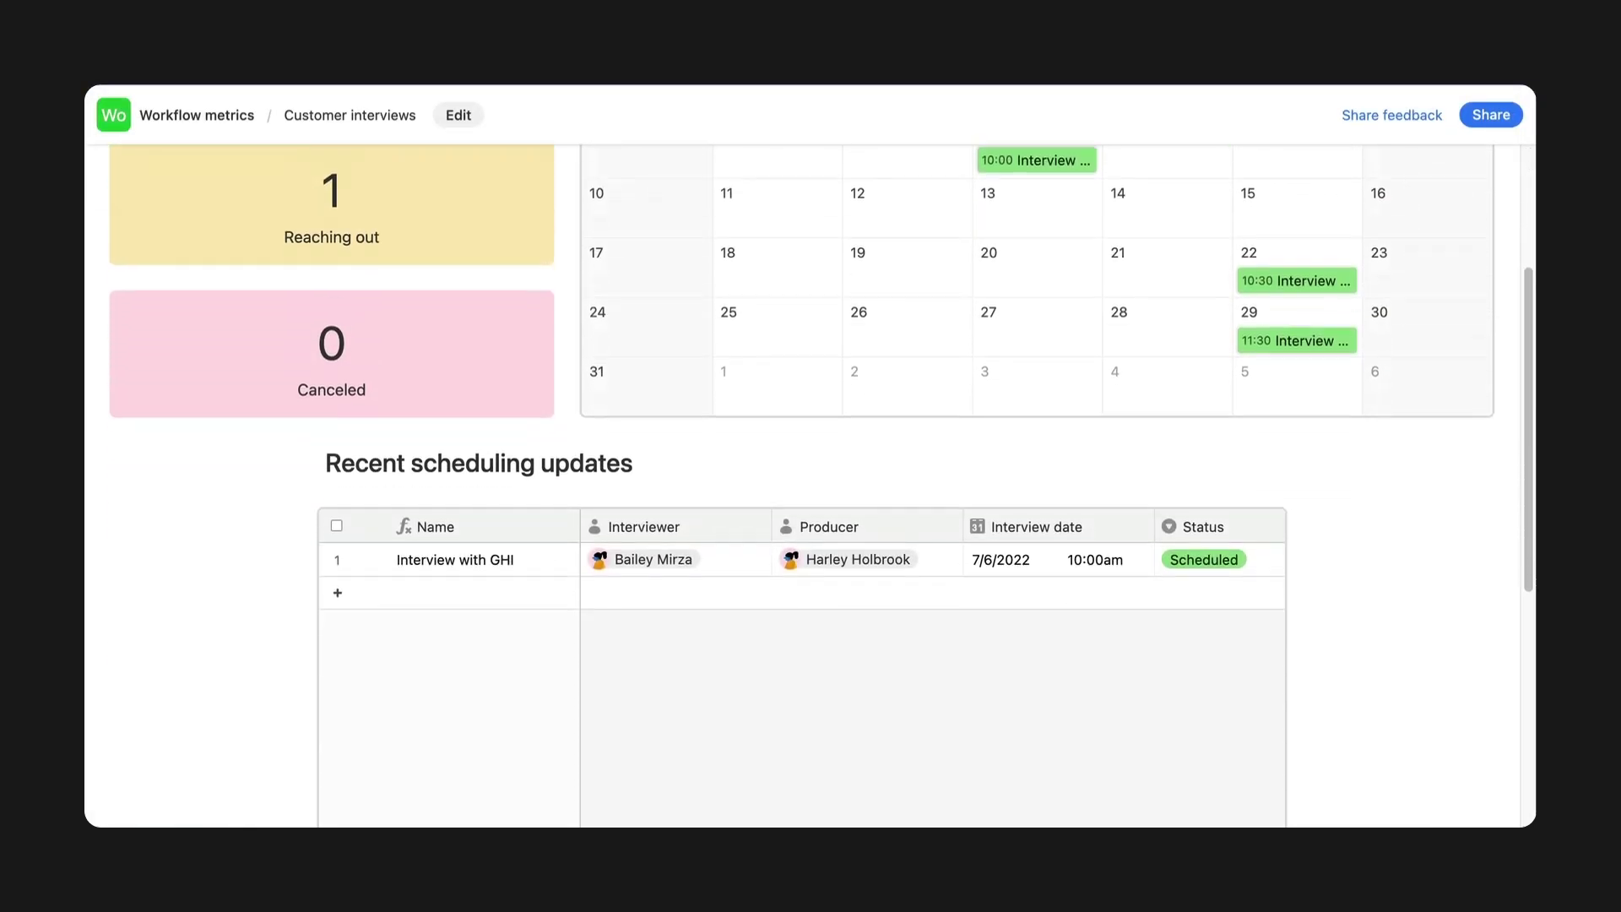
pyautogui.scroll(-2, 811, 507)
pyautogui.scroll(5, 810, 506)
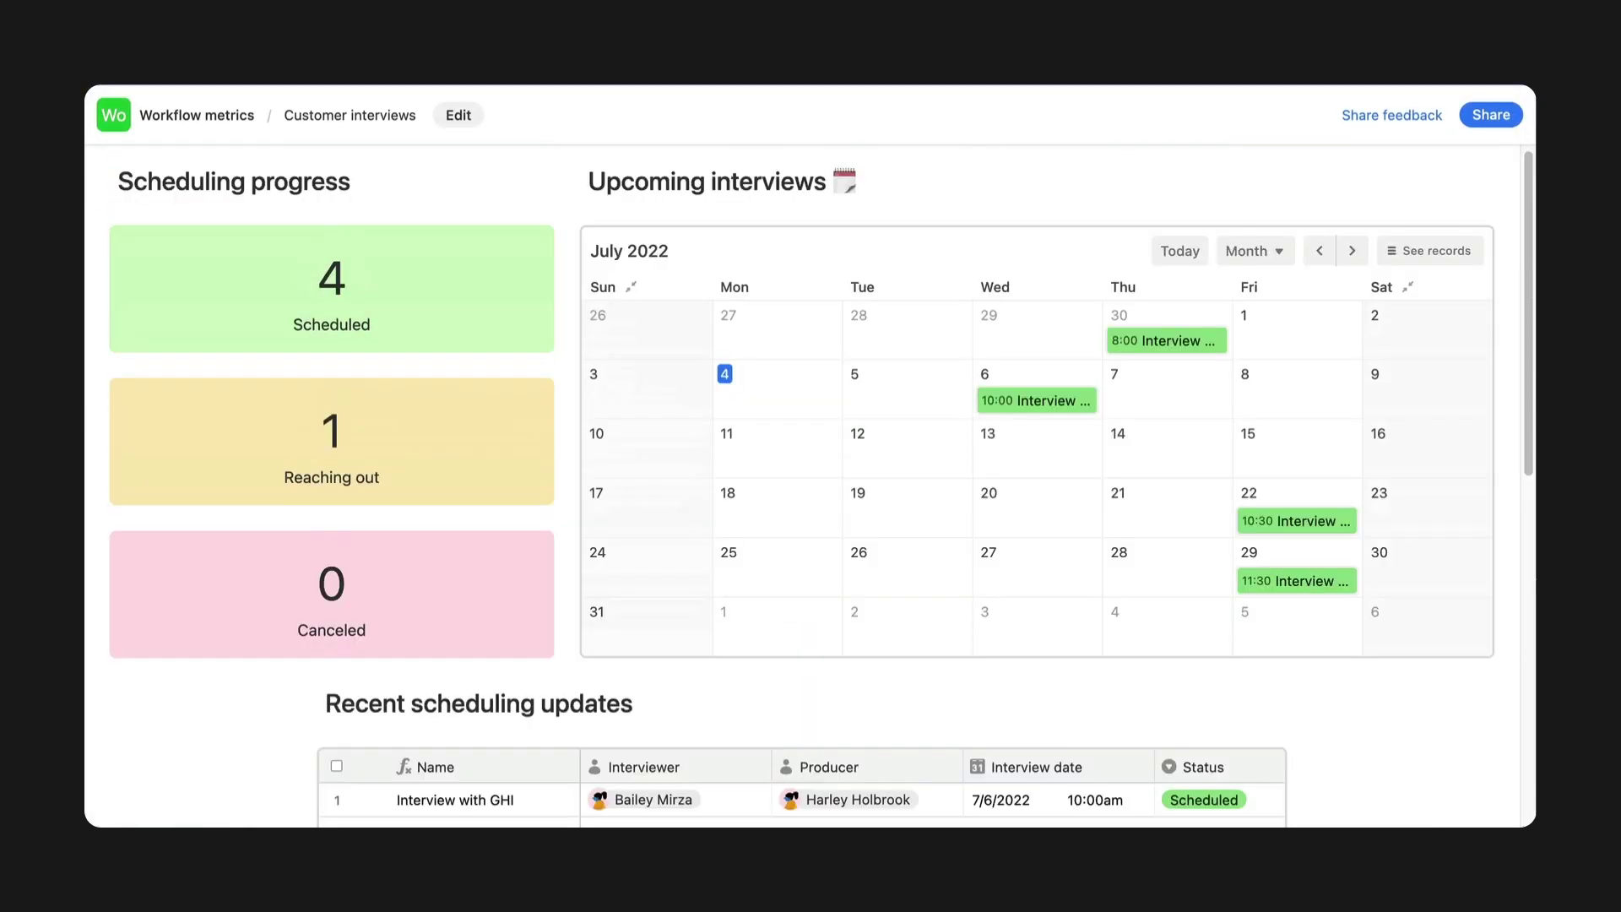